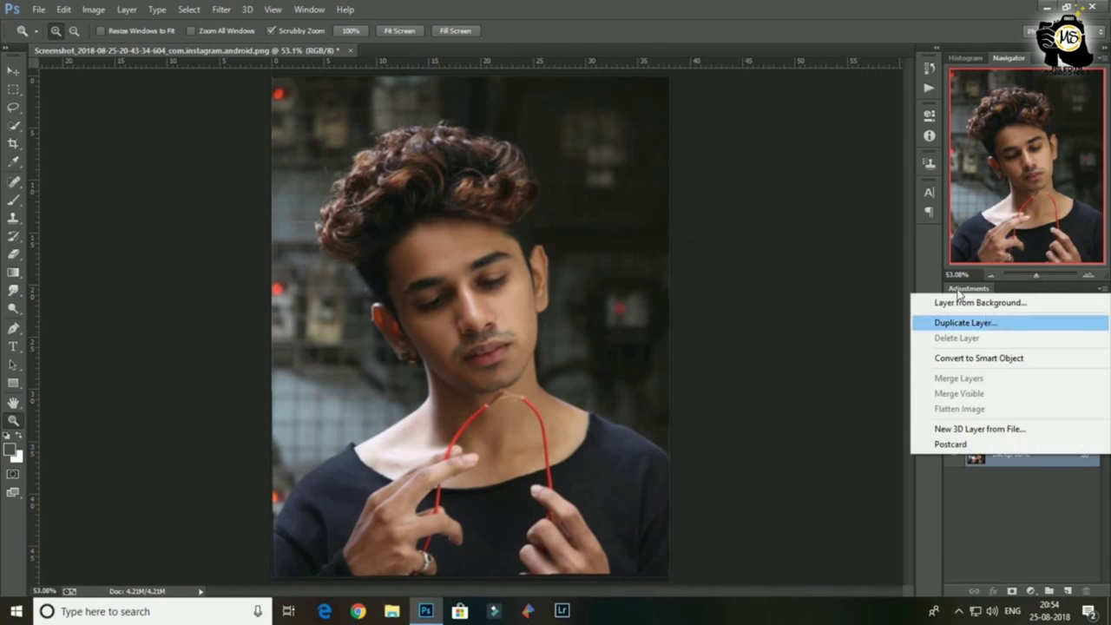
# Duplicate the portrait's Background layer into a Background copy layer.
pyautogui.click(990, 318)
# In Camera Raw on the copy, set Clarity +82, Highlights +55, Shadows +37, Whites +41.
pyautogui.press('Return')
pyautogui.click(222, 9)
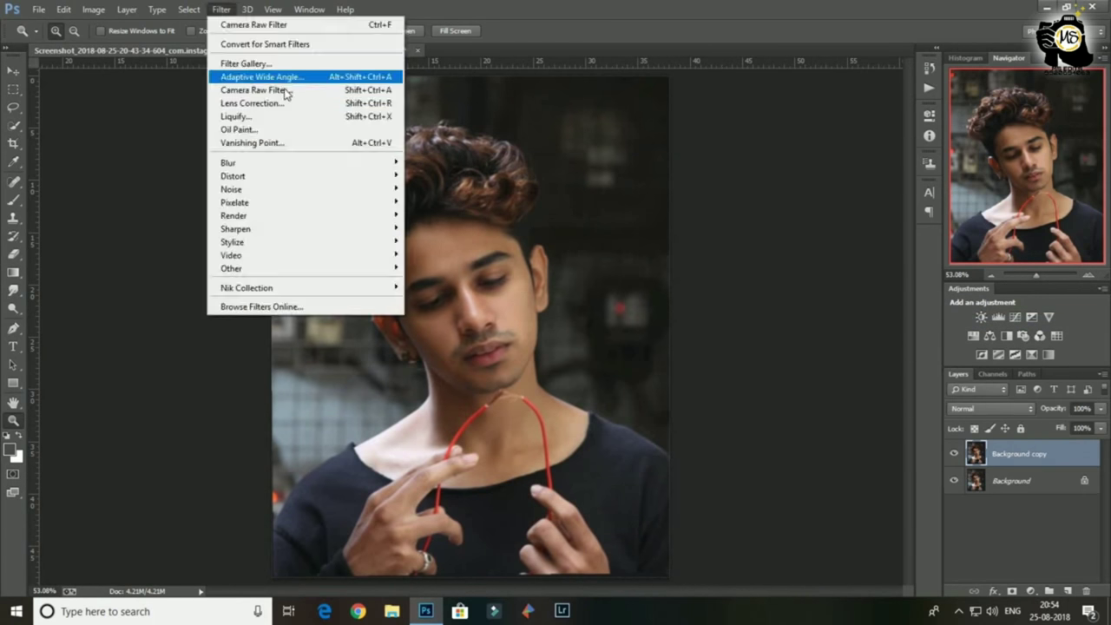
pyautogui.click(287, 77)
pyautogui.moveTo(854, 426); pyautogui.dragTo(946, 434)
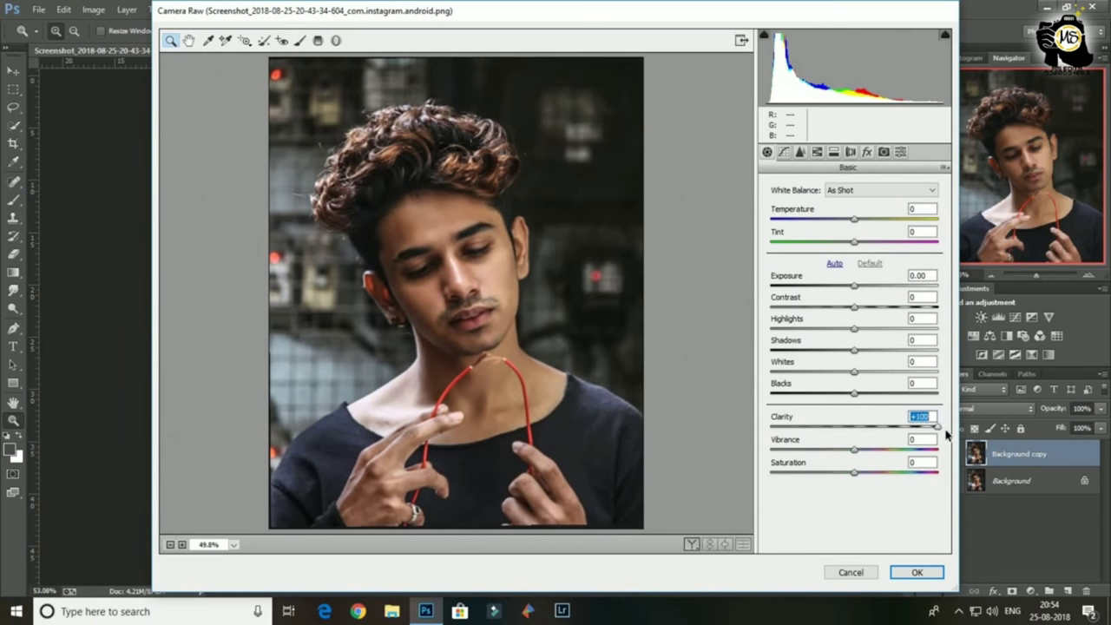
pyautogui.moveTo(854, 328); pyautogui.dragTo(900, 328)
pyautogui.moveTo(854, 371)
pyautogui.mouseDown()
pyautogui.moveTo(882, 374)
pyautogui.moveTo(884, 348)
pyautogui.mouseUp()
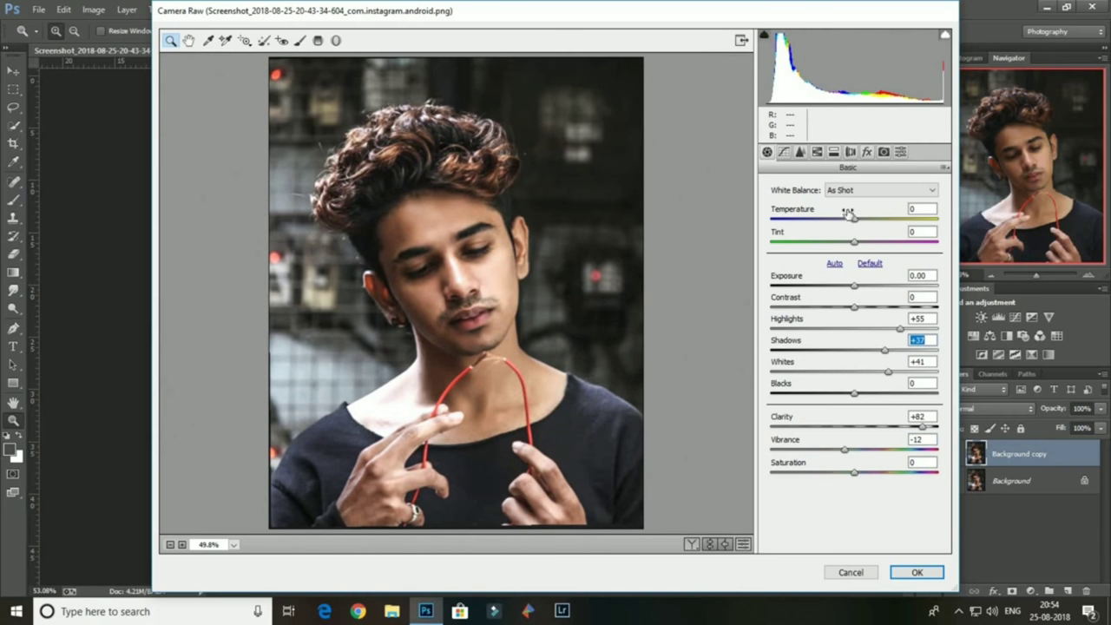
# Add luminance noise reduction of 17 and apply the Camera Raw filter.
pyautogui.click(801, 152)
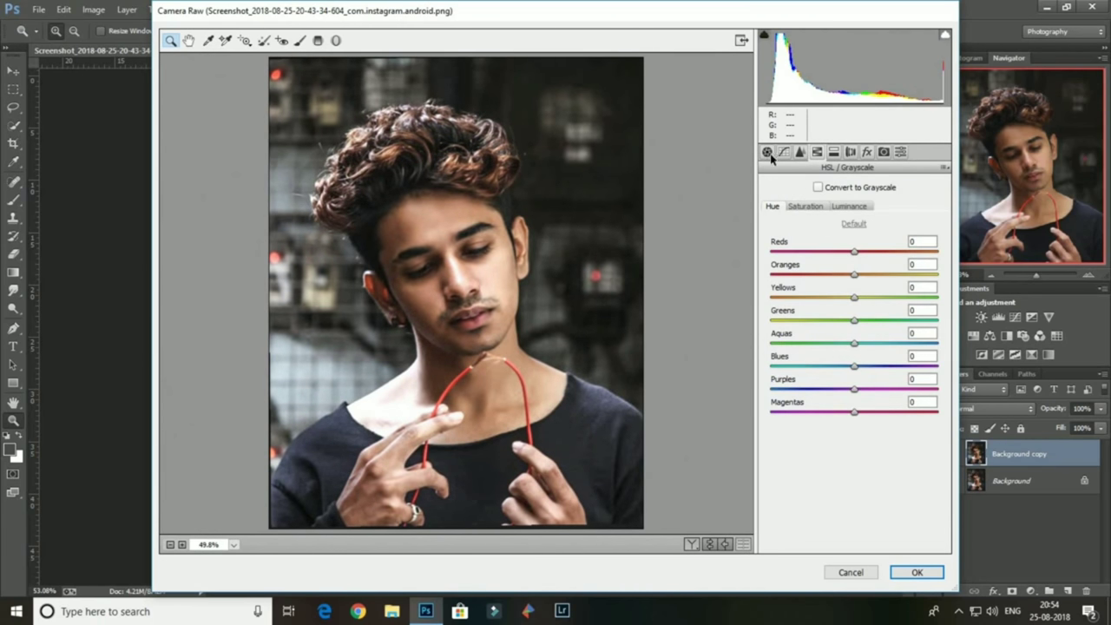
pyautogui.click(784, 152)
pyautogui.moveTo(771, 322); pyautogui.dragTo(792, 323)
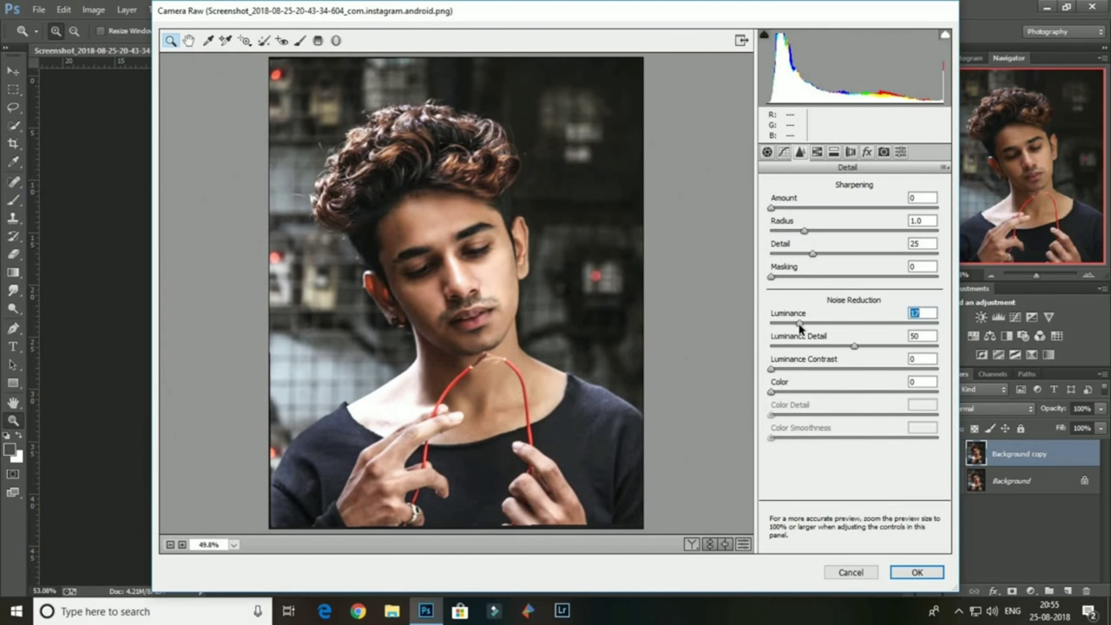
pyautogui.click(766, 152)
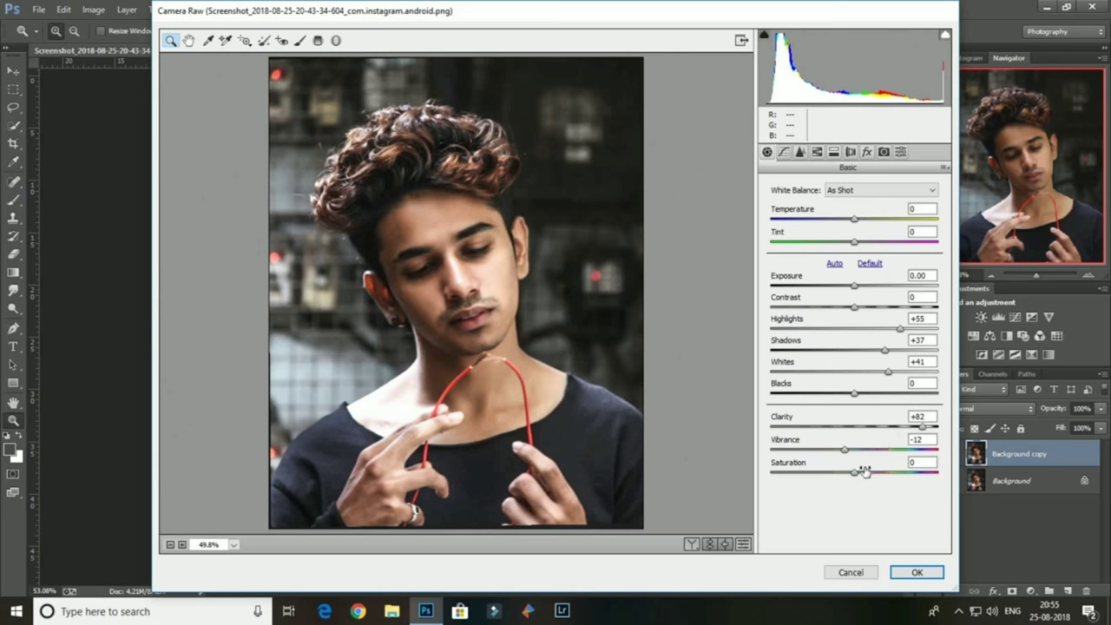
pyautogui.click(919, 573)
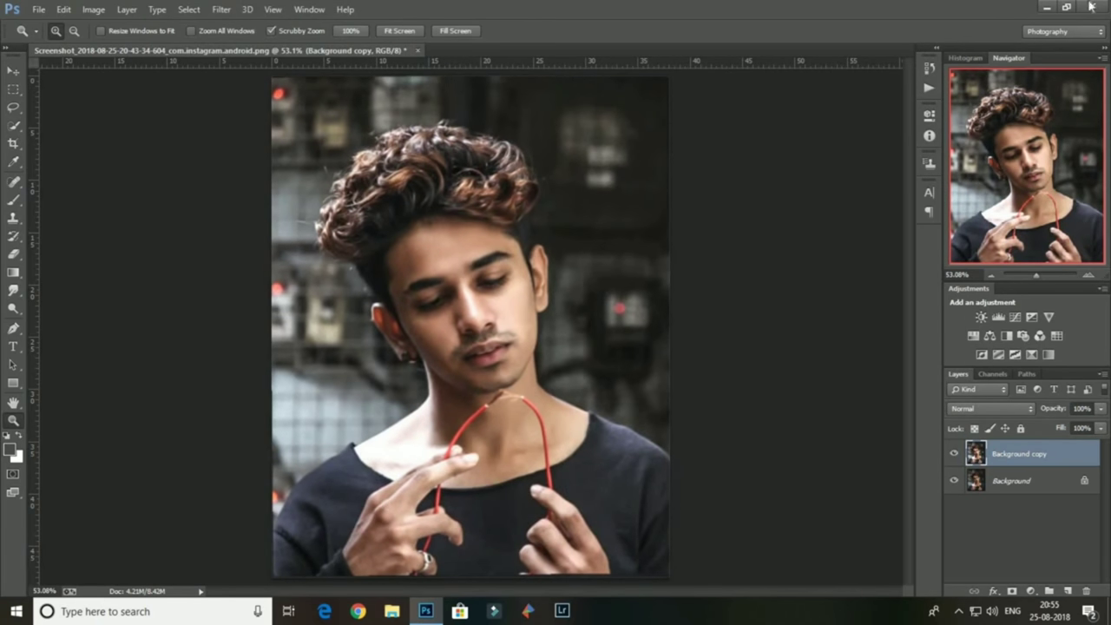
# Place the lightning image as a new layer, rotated slightly.
pyautogui.click(1047, 6)
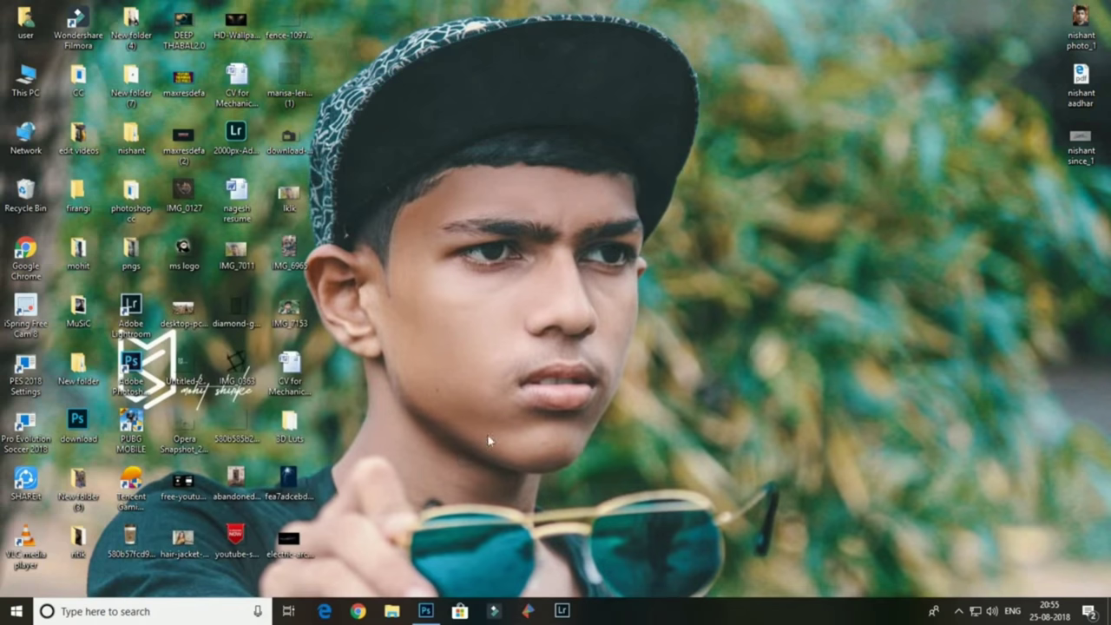
pyautogui.click(425, 611)
pyautogui.click(991, 408)
pyautogui.click(972, 196)
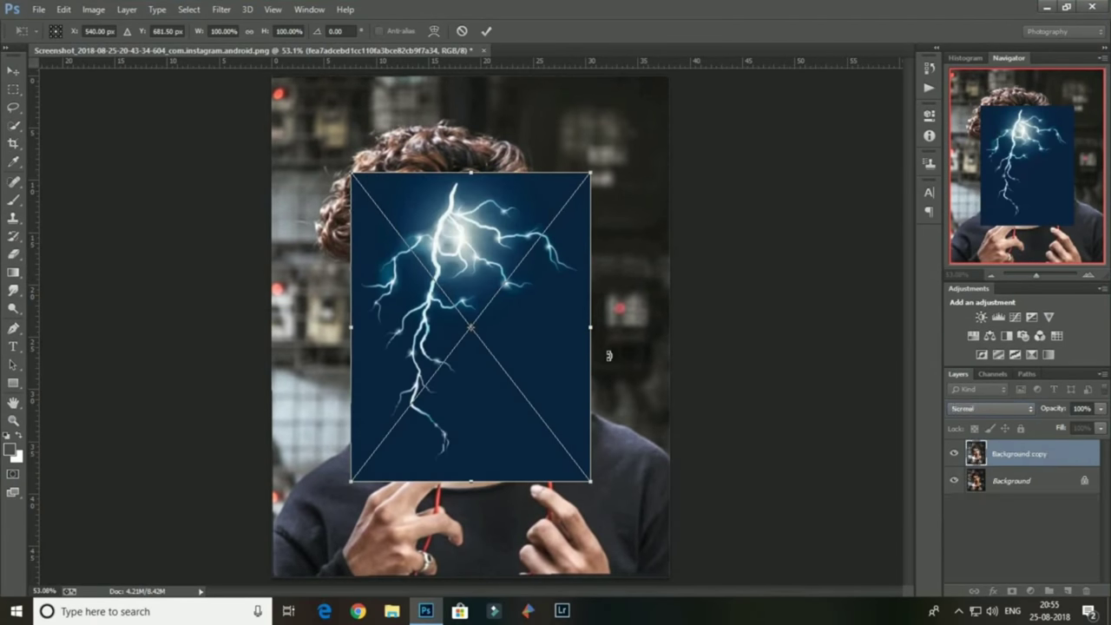
pyautogui.moveTo(651, 327); pyautogui.dragTo(651, 352)
pyautogui.click(486, 30)
# Whiten the lightning in Camera Raw with Blacks, Vibrance and Saturation at -100.
pyautogui.click(221, 10)
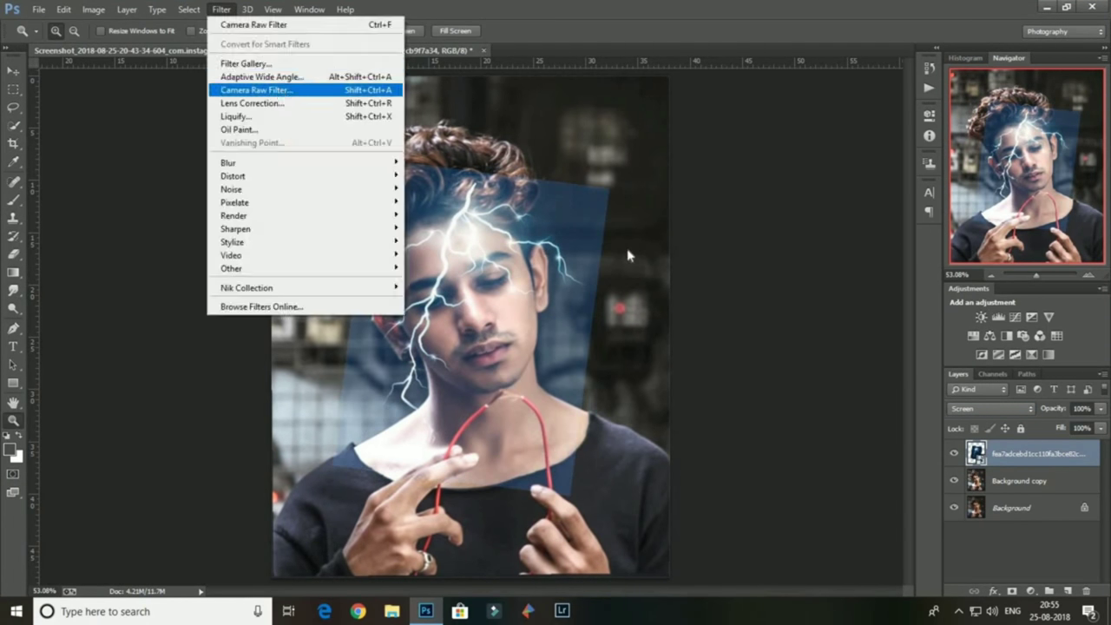
pyautogui.press('Escape')
pyautogui.hotkey('ctrl', 'shift', 'a')
pyautogui.moveTo(854, 393); pyautogui.dragTo(755, 395)
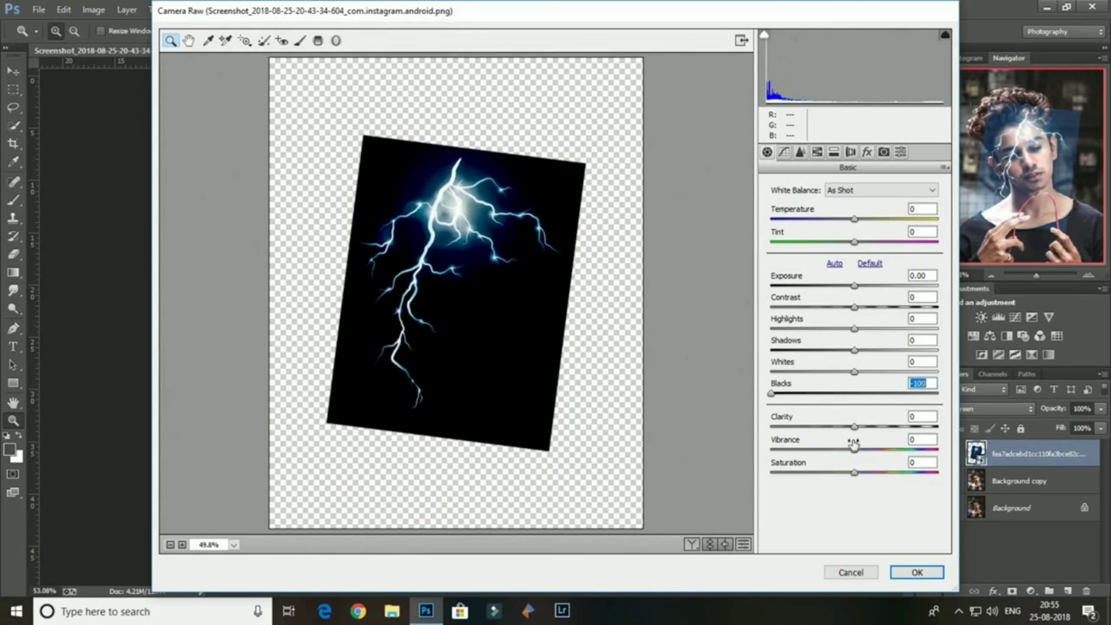
pyautogui.moveTo(854, 450); pyautogui.dragTo(663, 459)
pyautogui.press('Return')
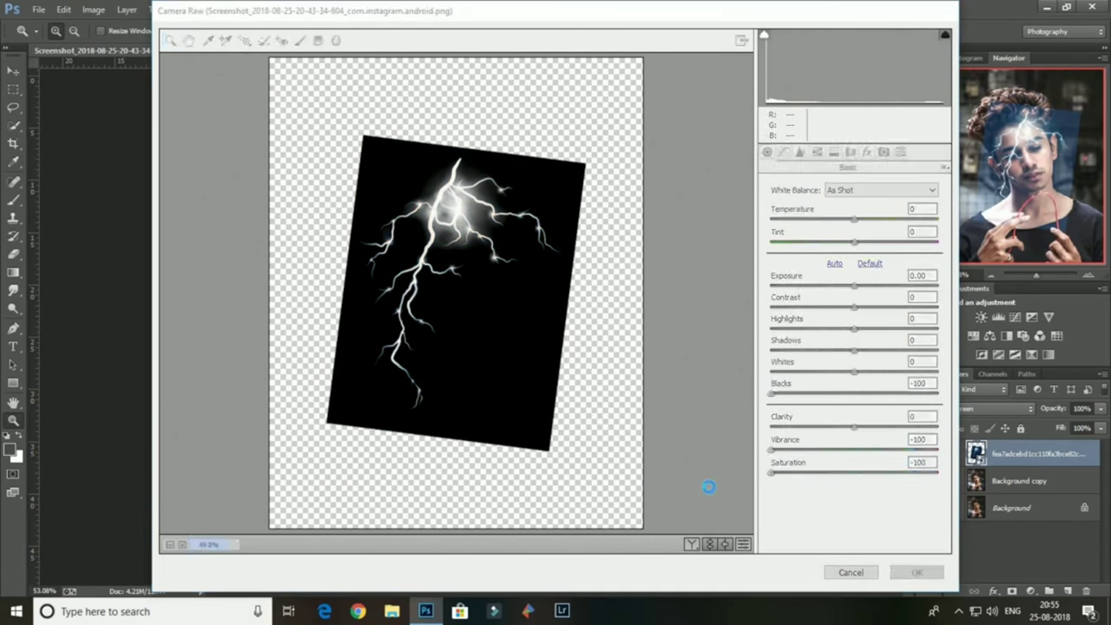
# Move the lightning layer down onto his chin.
pyautogui.click(13, 70)
pyautogui.moveTo(469, 230); pyautogui.dragTo(465, 343)
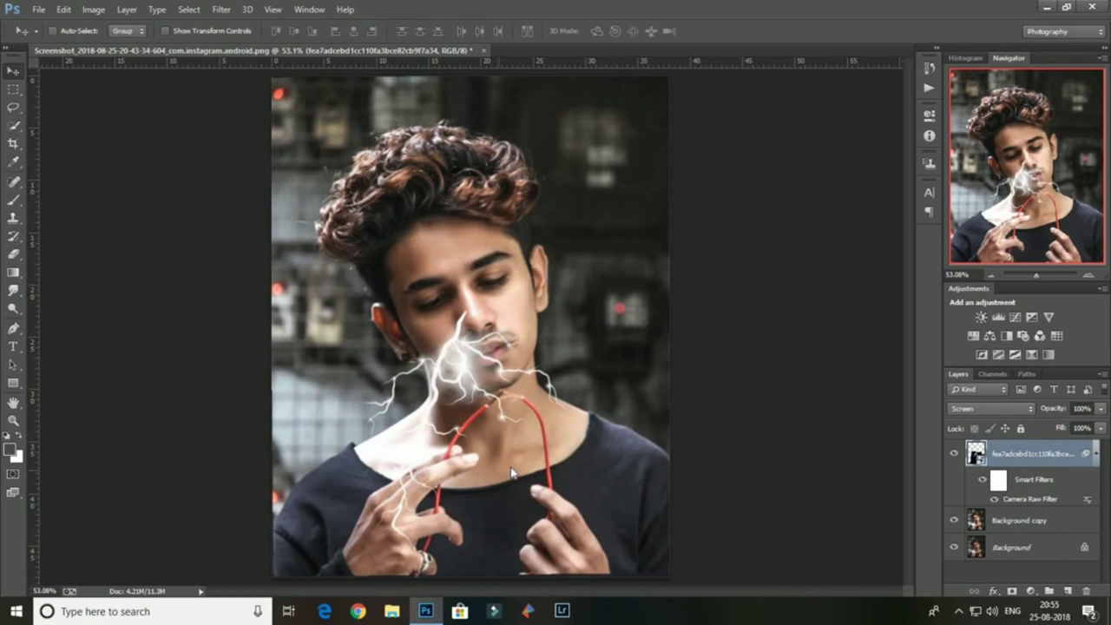
pyautogui.hotkey('ctrl', 't')
# Rasterize the lightning into Layer 1 and set its blend mode to Screen.
pyautogui.click(565, 243)
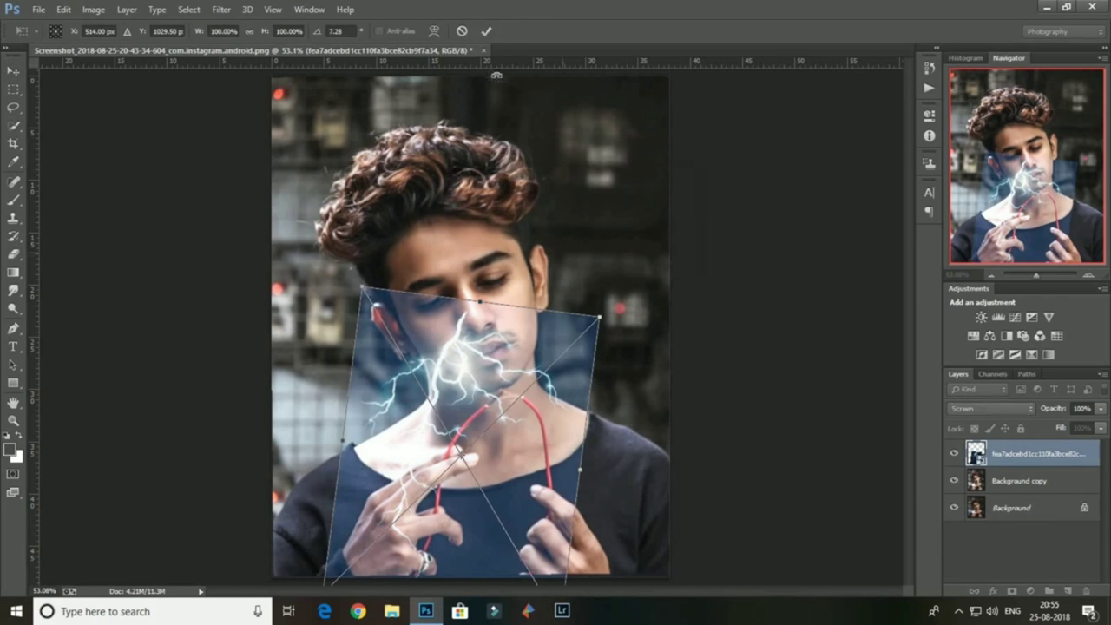
pyautogui.press('Escape')
pyautogui.rightClick(1030, 470)
pyautogui.click(873, 375)
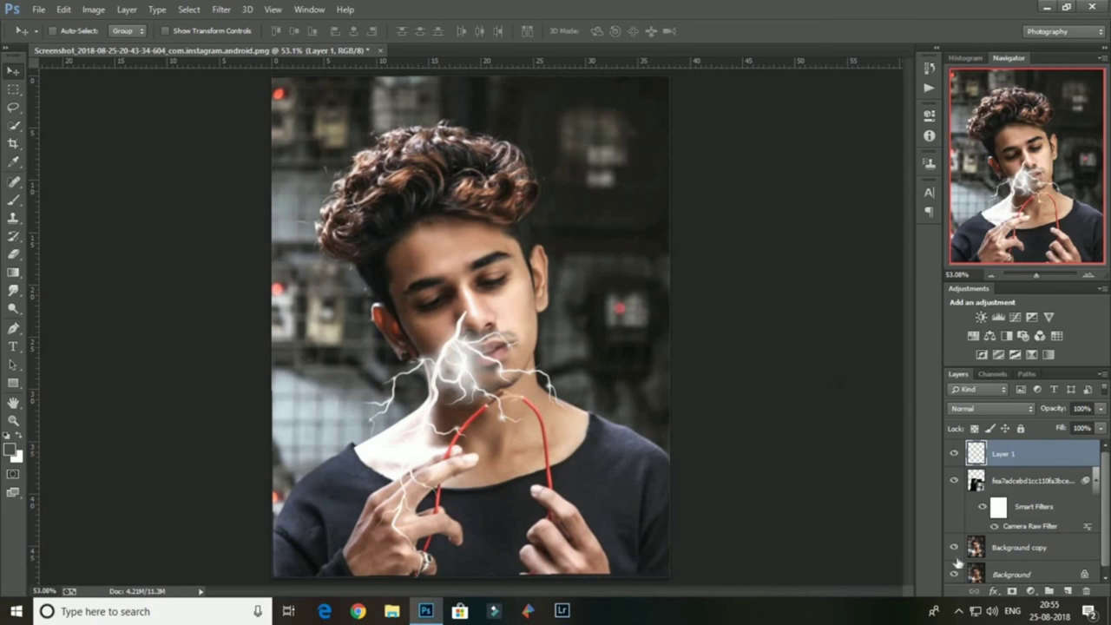
pyautogui.moveTo(954, 481)
pyautogui.mouseDown()
pyautogui.moveTo(955, 508)
pyautogui.moveTo(954, 480)
pyautogui.mouseUp()
pyautogui.click(955, 453)
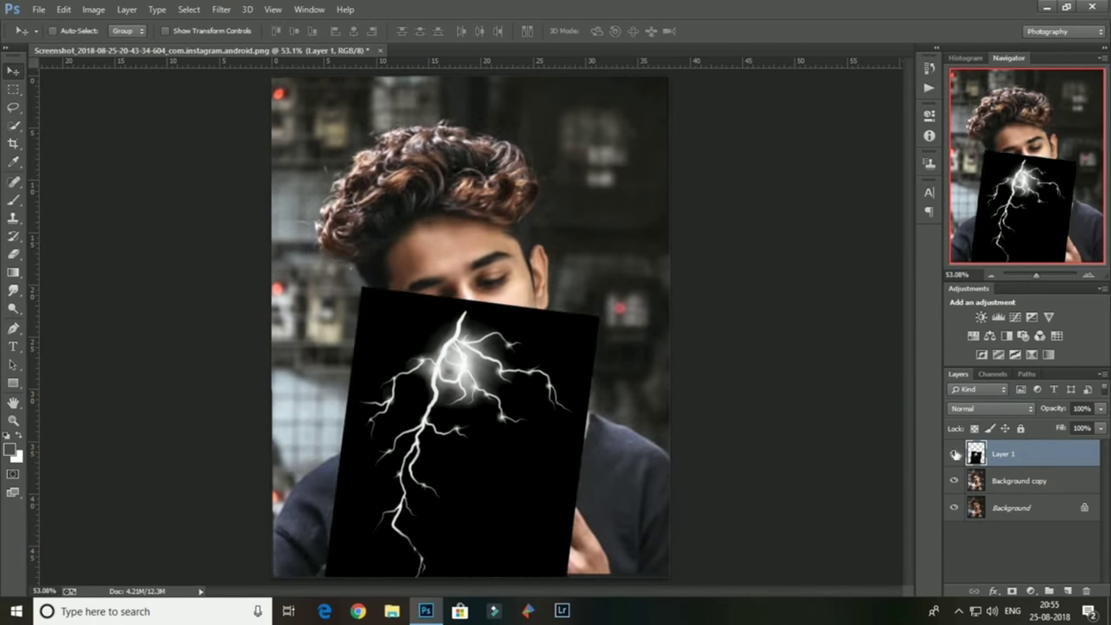
pyautogui.click(991, 408)
pyautogui.click(982, 153)
# Shrink the lightning, warp it to fit his neck, and place it atop the cable.
pyautogui.hotkey('ctrl', 't')
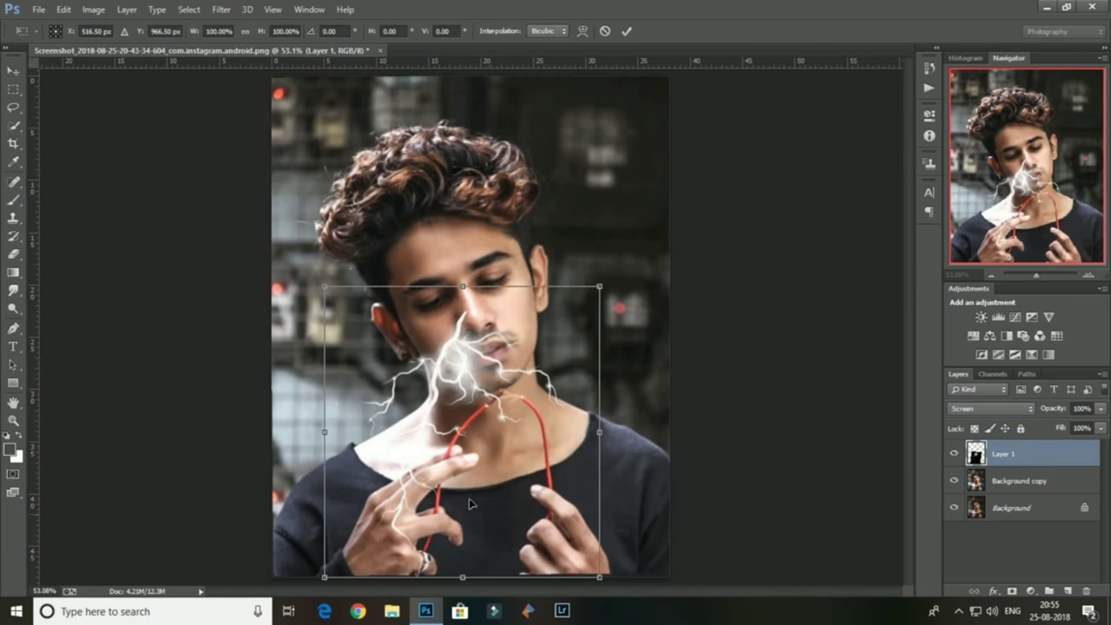
pyautogui.moveTo(603, 561)
pyautogui.mouseDown()
pyautogui.moveTo(668, 492)
pyautogui.moveTo(533, 338)
pyautogui.moveTo(492, 501)
pyautogui.moveTo(471, 503)
pyautogui.moveTo(560, 556)
pyautogui.moveTo(569, 547)
pyautogui.mouseUp()
pyautogui.moveTo(487, 486); pyautogui.dragTo(477, 456)
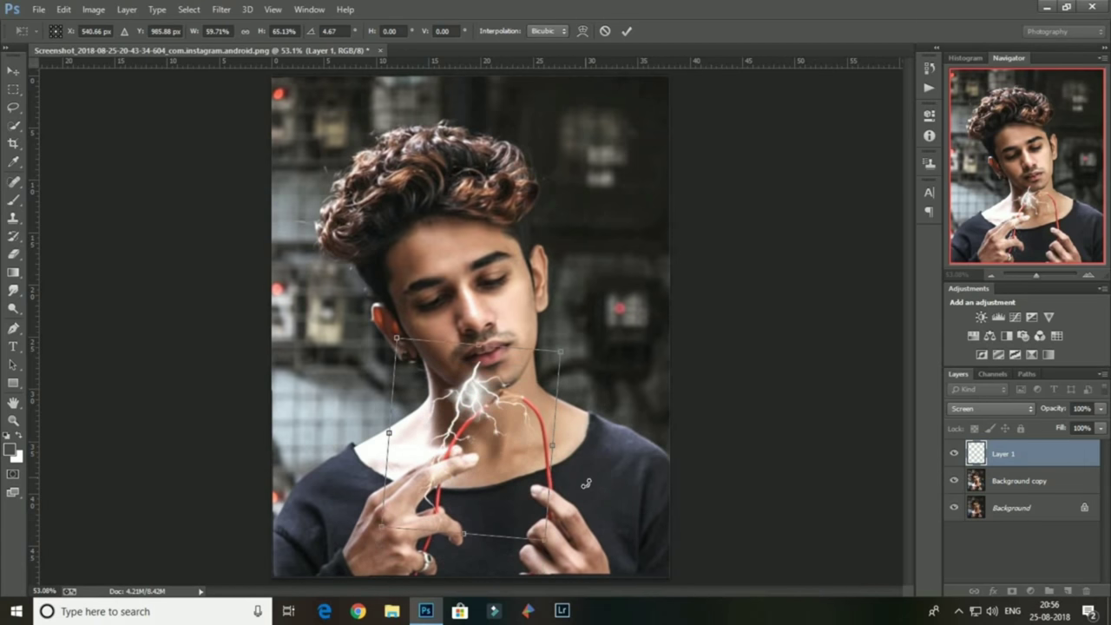
pyautogui.click(583, 32)
pyautogui.moveTo(514, 354); pyautogui.dragTo(491, 404)
pyautogui.click(626, 31)
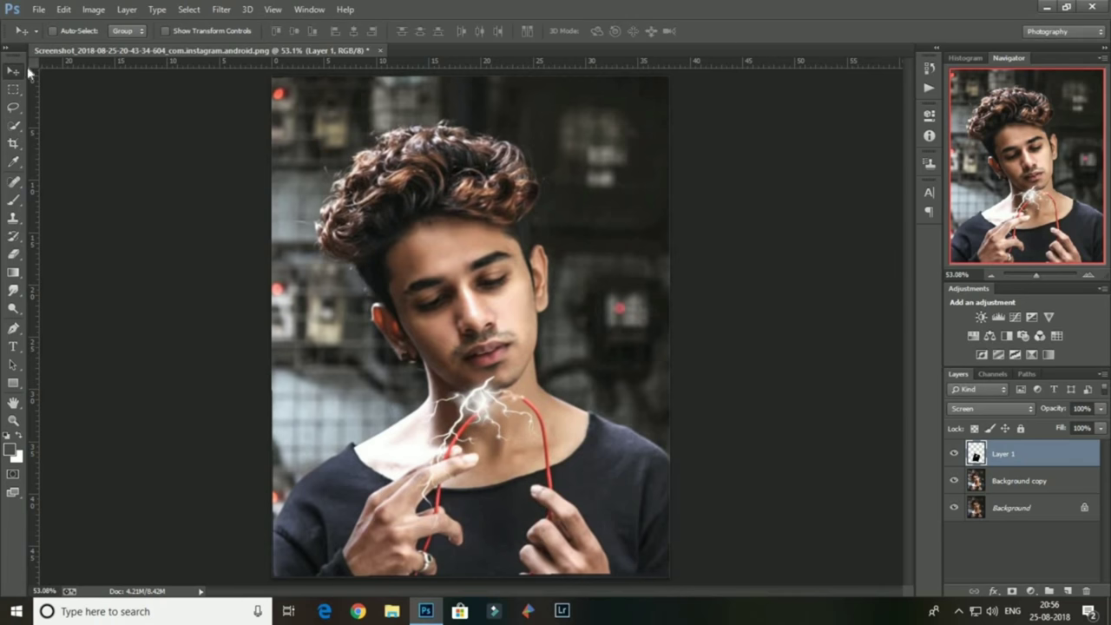
pyautogui.moveTo(442, 474); pyautogui.dragTo(443, 493)
# Duplicate it as Layer 1 copy, flipped horizontally and tilted about 4 degrees.
pyautogui.rightClick(1042, 453)
pyautogui.click(912, 77)
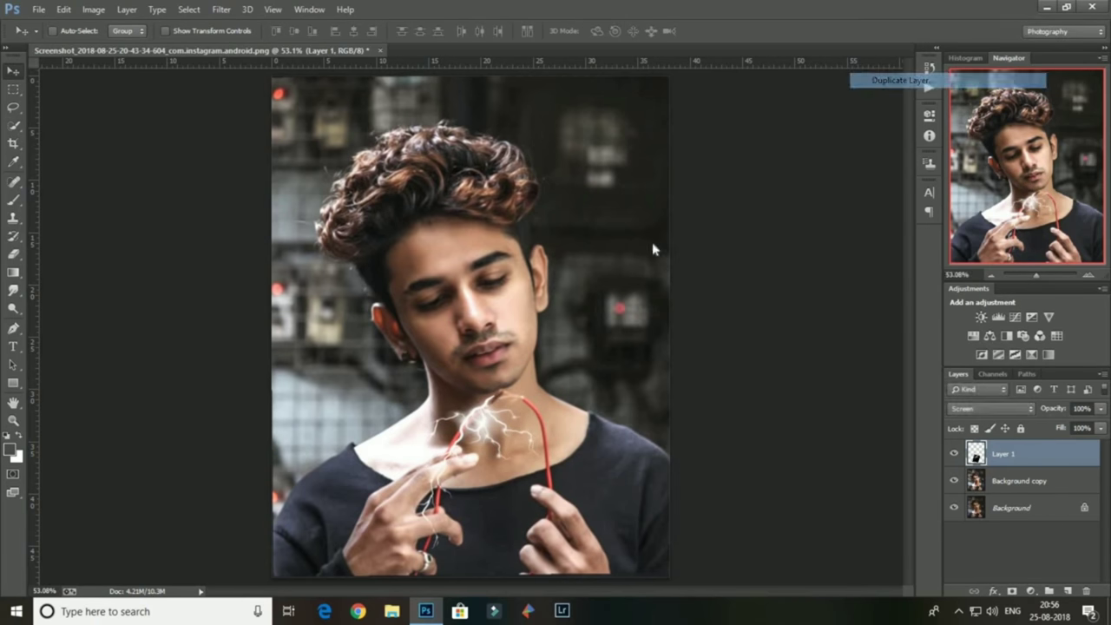
pyautogui.press('Return')
pyautogui.hotkey('ctrl', 't')
pyautogui.rightClick(514, 428)
pyautogui.click(564, 389)
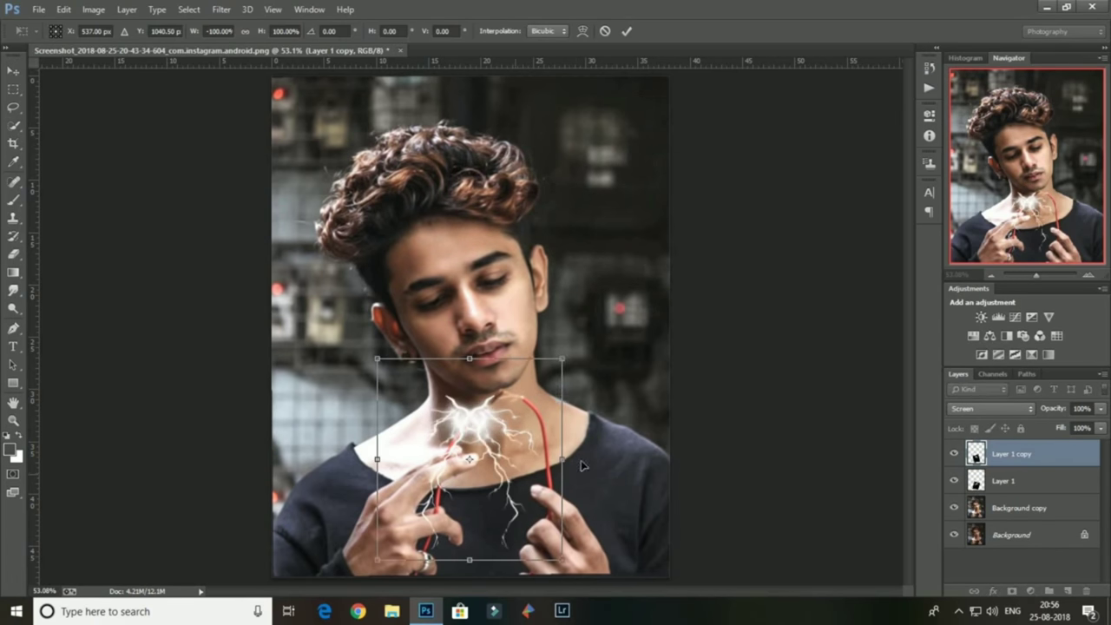
pyautogui.moveTo(525, 441)
pyautogui.mouseDown()
pyautogui.moveTo(586, 426)
pyautogui.moveTo(519, 444)
pyautogui.mouseUp()
pyautogui.moveTo(670, 459); pyautogui.dragTo(668, 469)
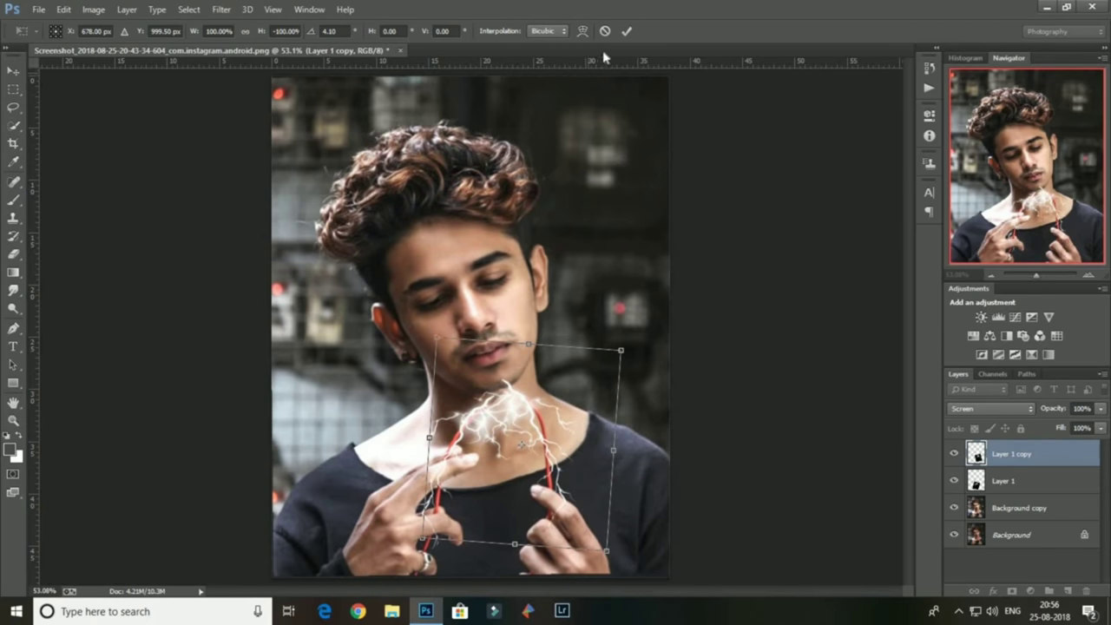
pyautogui.click(627, 31)
pyautogui.click(1047, 7)
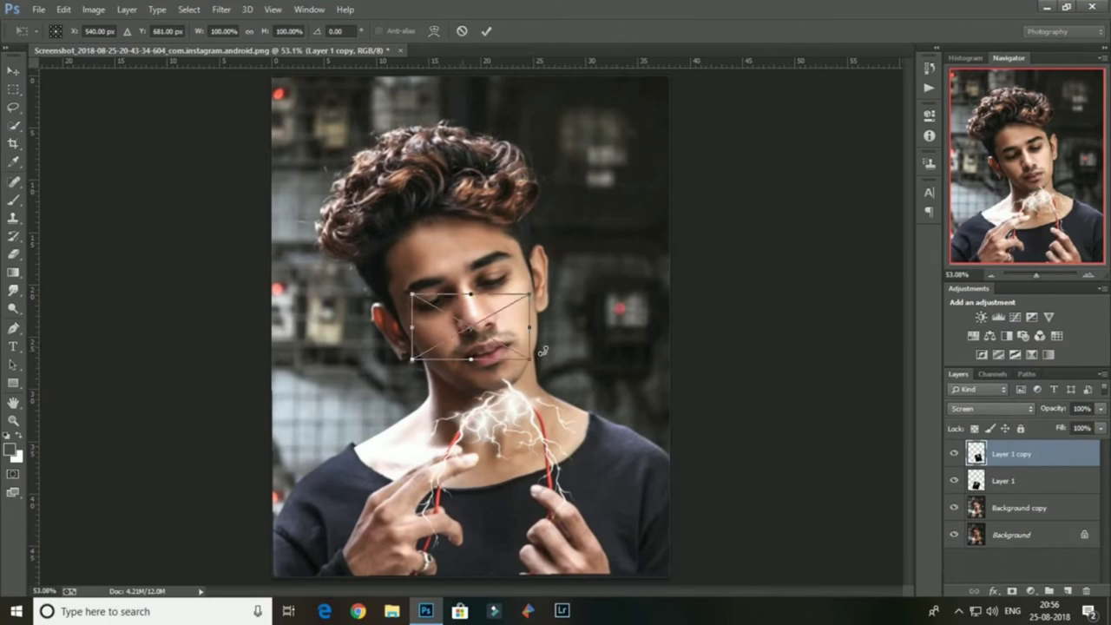
# Bring the electric-arc-branching-twisting image into the photo in Screen mode.
pyautogui.moveTo(427, 600); pyautogui.dragTo(471, 327)
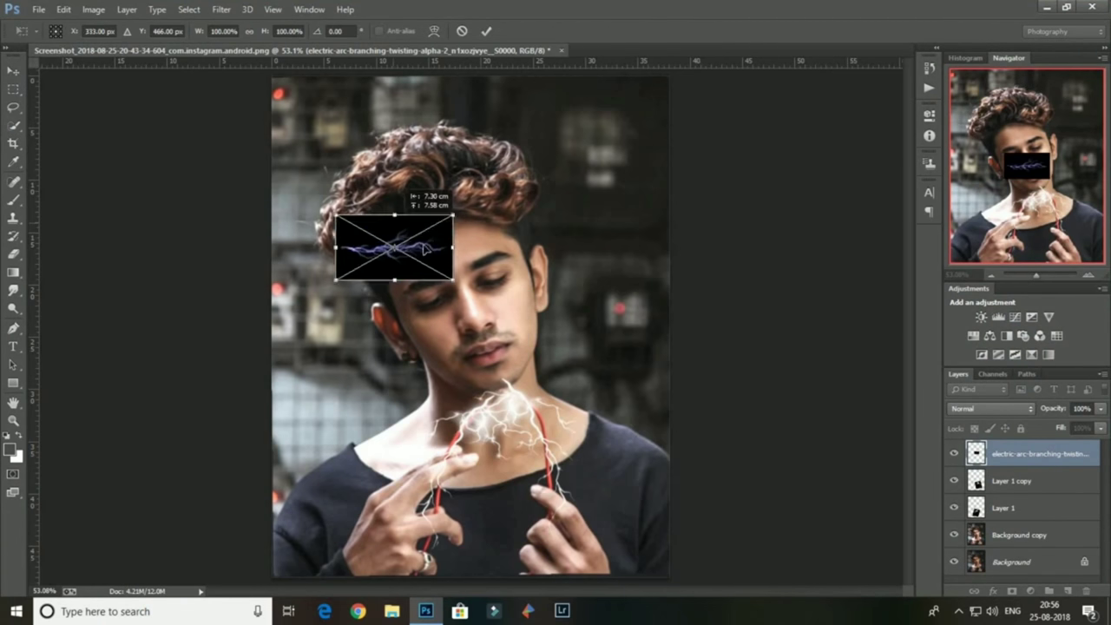
pyautogui.click(990, 408)
pyautogui.click(972, 155)
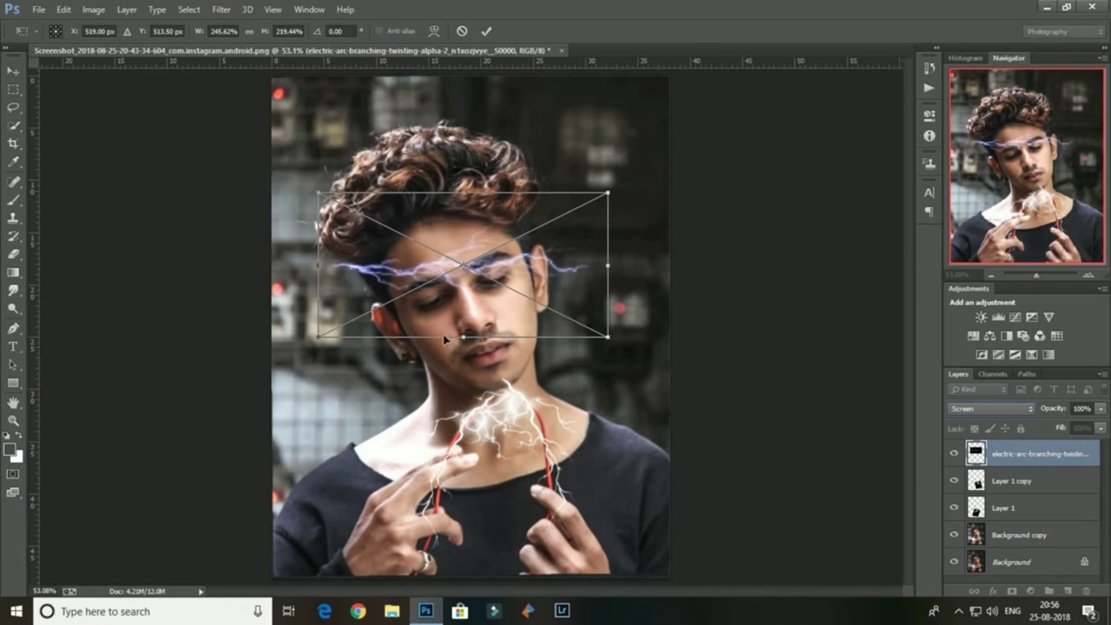
# Warp the arc into a curve stretched down toward his hands.
pyautogui.click(434, 31)
pyautogui.moveTo(479, 287); pyautogui.dragTo(512, 287)
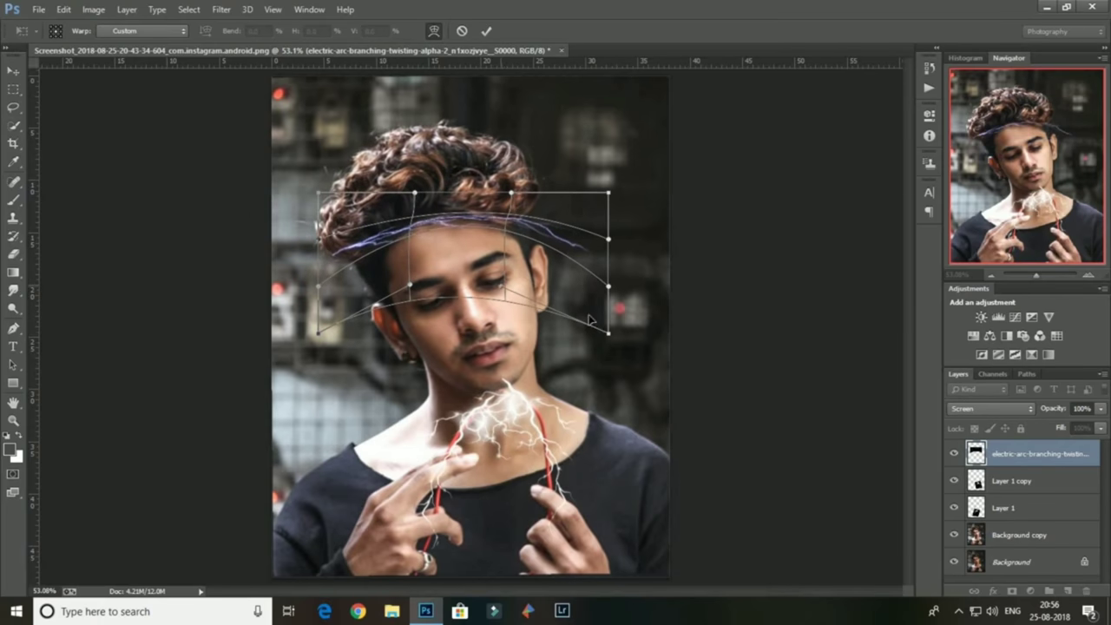
pyautogui.moveTo(607, 332); pyautogui.dragTo(545, 495)
pyautogui.moveTo(319, 333); pyautogui.dragTo(427, 556)
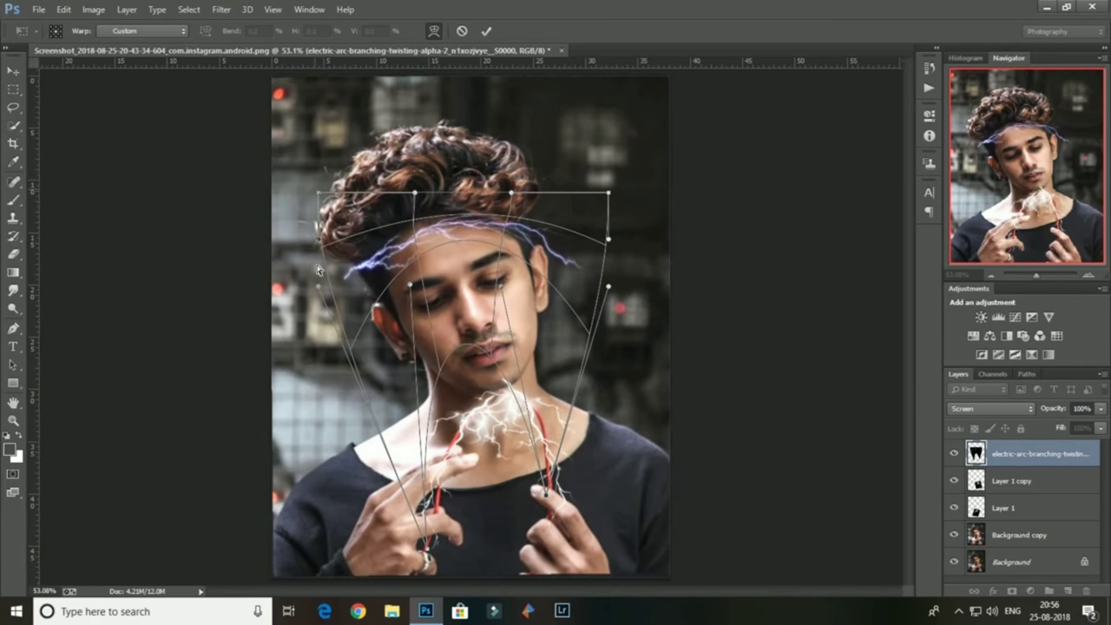
pyautogui.moveTo(318, 193); pyautogui.dragTo(311, 248)
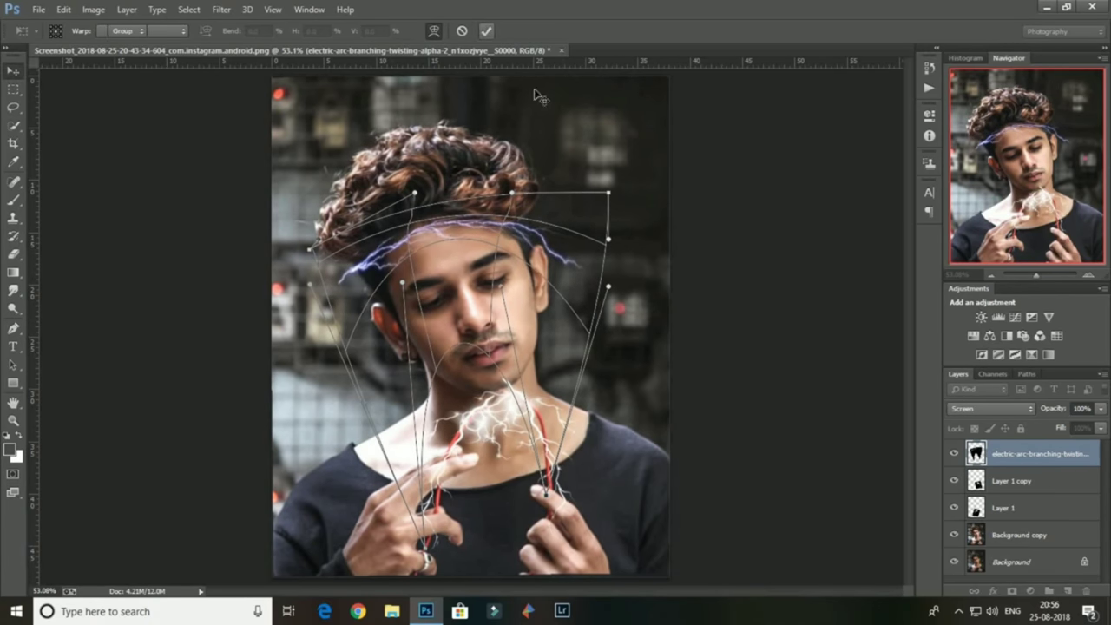
# Move, rotate and narrow the arc over the neck, then warp it around the cable.
pyautogui.click(434, 30)
pyautogui.moveTo(487, 330); pyautogui.dragTo(642, 460)
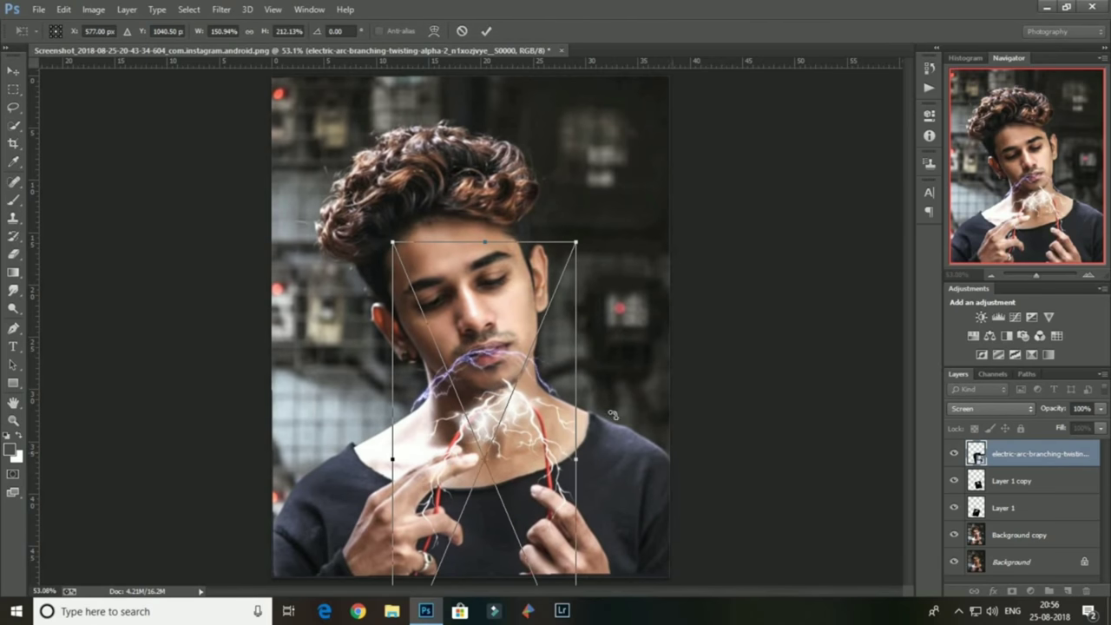
pyautogui.moveTo(613, 416)
pyautogui.mouseDown()
pyautogui.moveTo(569, 434)
pyautogui.moveTo(560, 456)
pyautogui.moveTo(572, 473)
pyautogui.mouseUp()
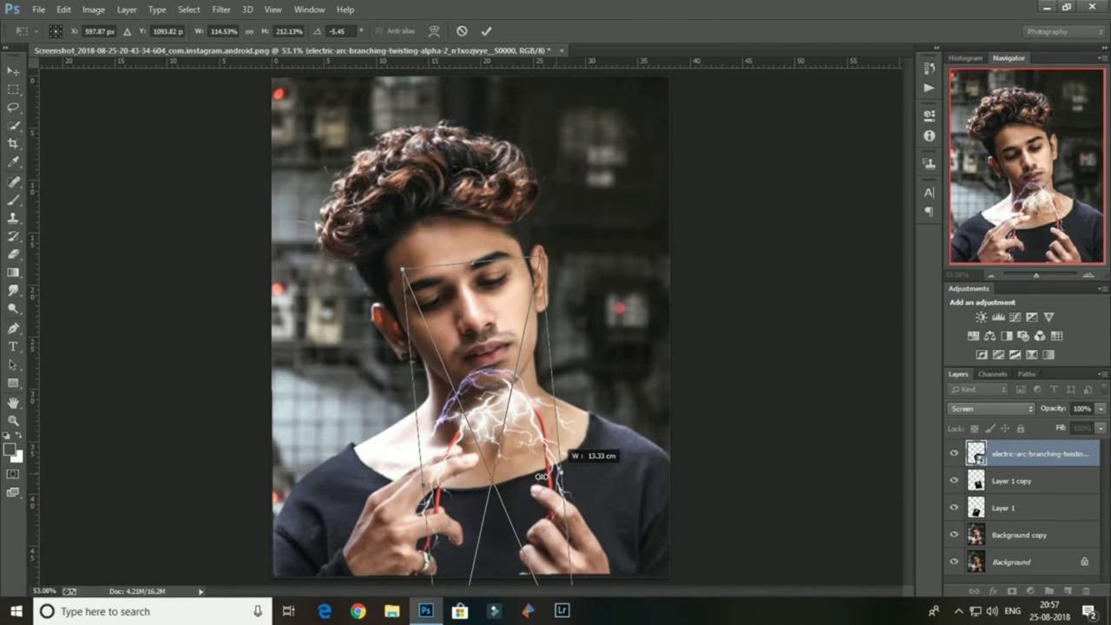
pyautogui.click(434, 31)
pyautogui.moveTo(555, 434); pyautogui.dragTo(513, 428)
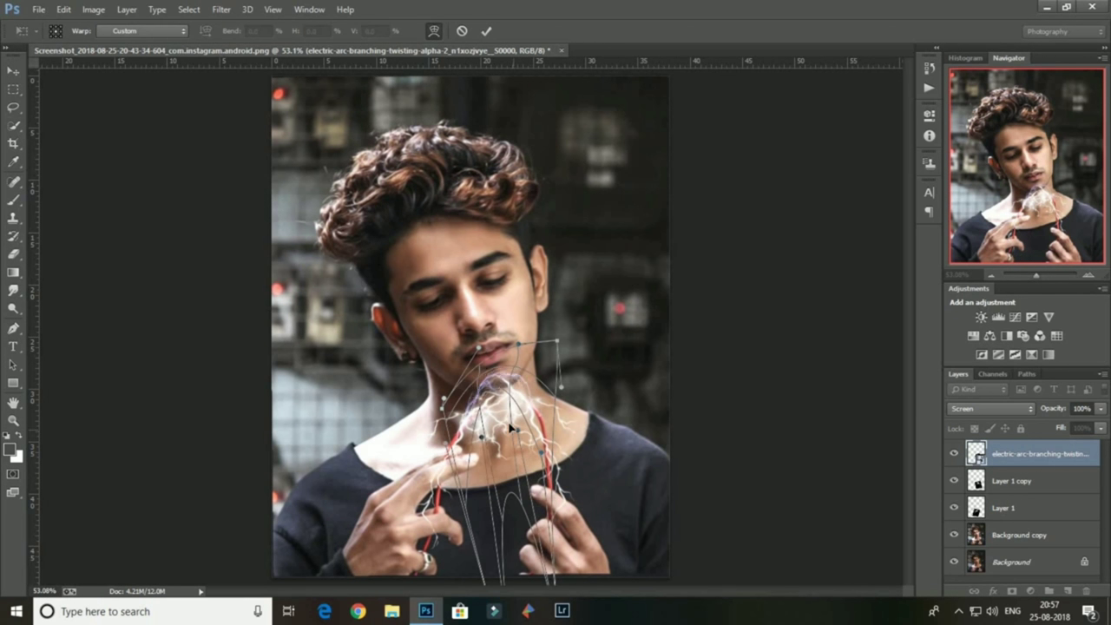
pyautogui.click(483, 32)
pyautogui.click(1007, 480)
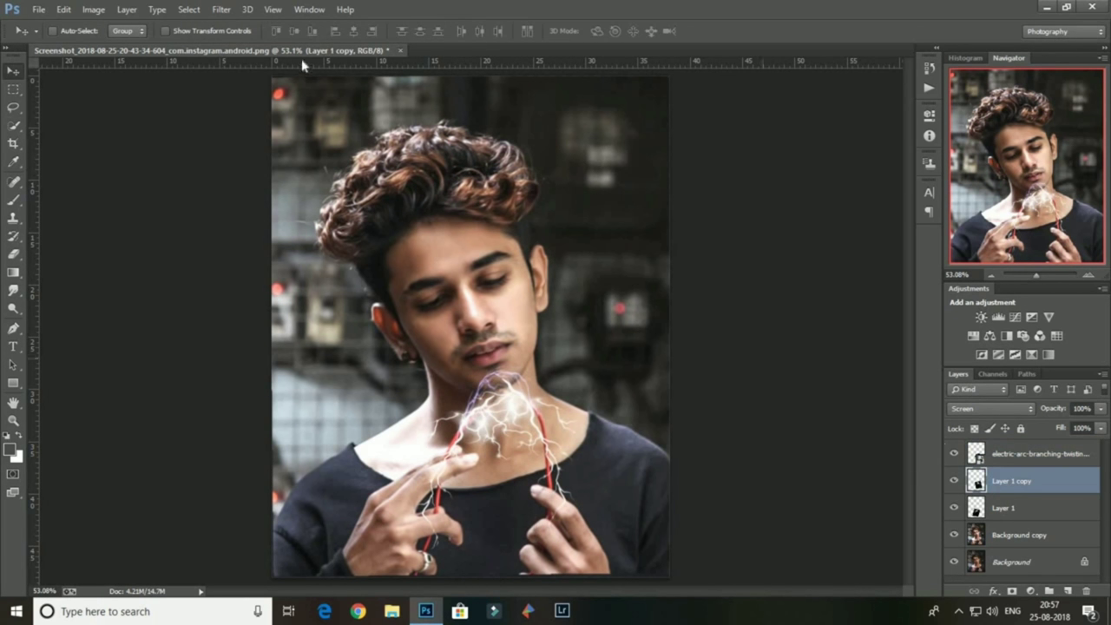
# Merge Layer 1 copy down into Layer 1.
pyautogui.click(221, 10)
pyautogui.click(286, 83)
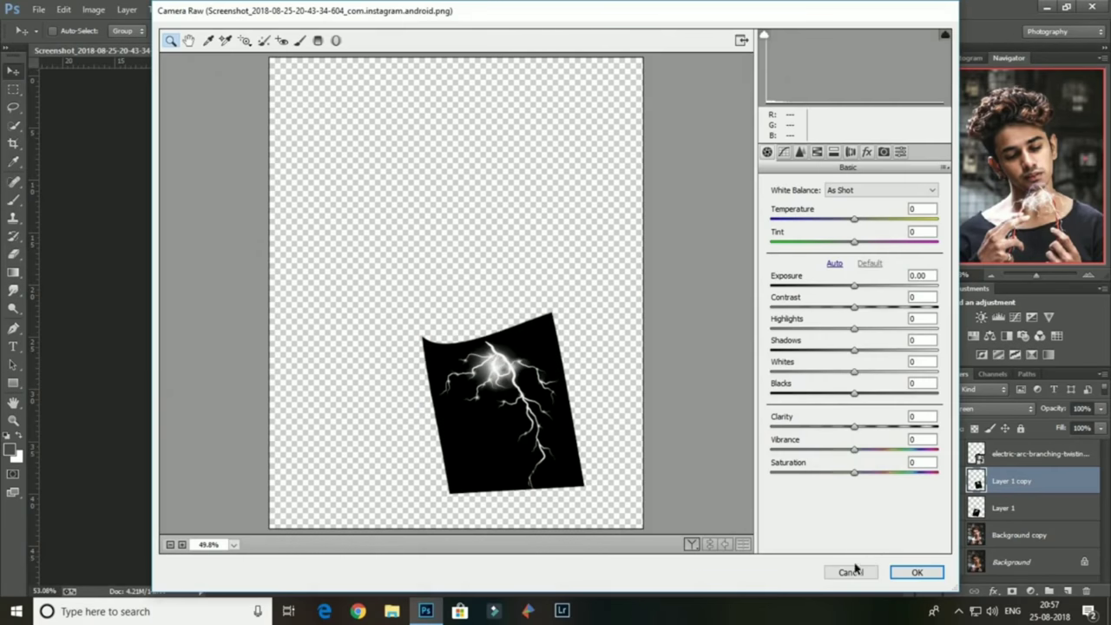
pyautogui.click(851, 572)
pyautogui.rightClick(1013, 480)
pyautogui.click(917, 377)
# Try raising Layer 1's highlights in Camera Raw, then cancel.
pyautogui.click(221, 10)
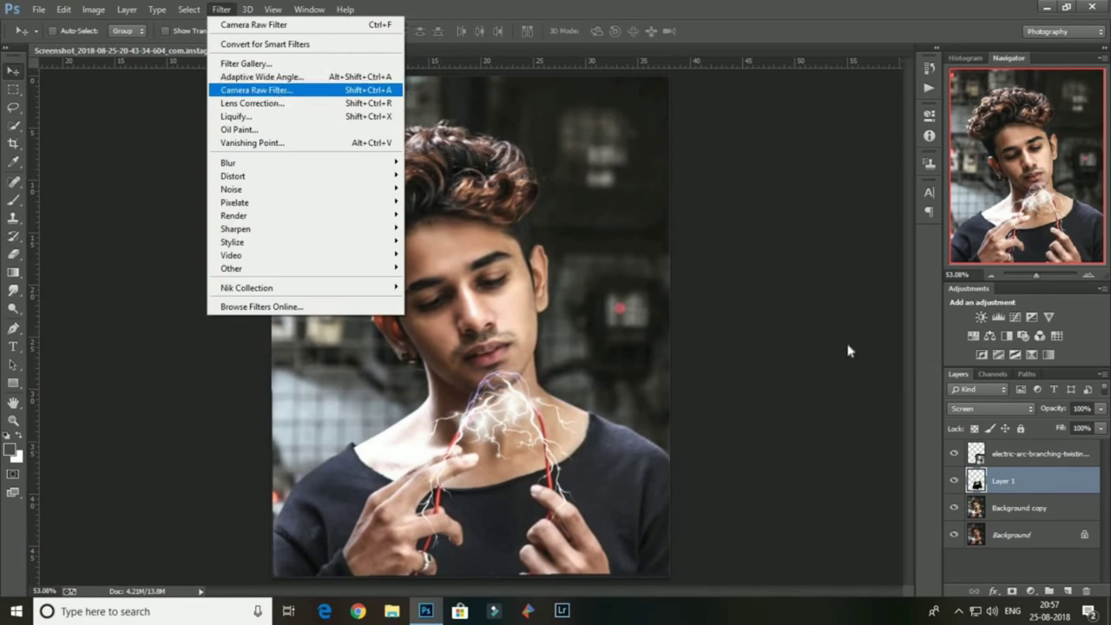
pyautogui.press('Return')
pyautogui.moveTo(854, 328); pyautogui.dragTo(810, 319)
pyautogui.press('Return')
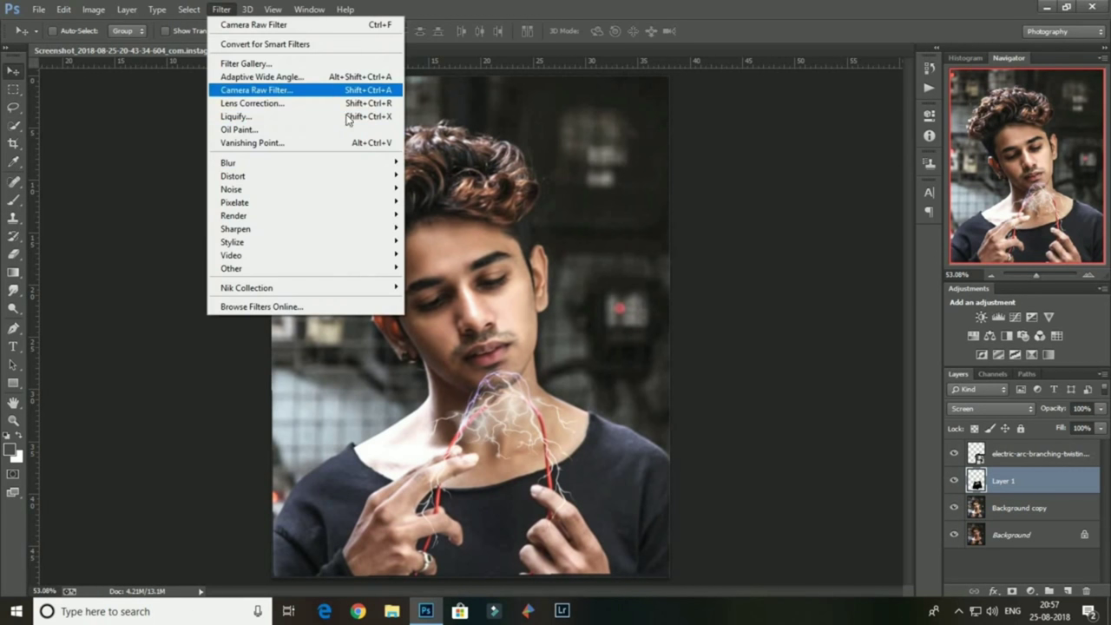
pyautogui.click(261, 89)
pyautogui.click(863, 570)
# Give the top lightning layer Camera Raw Clarity +83 and Saturation -92.
pyautogui.click(1033, 453)
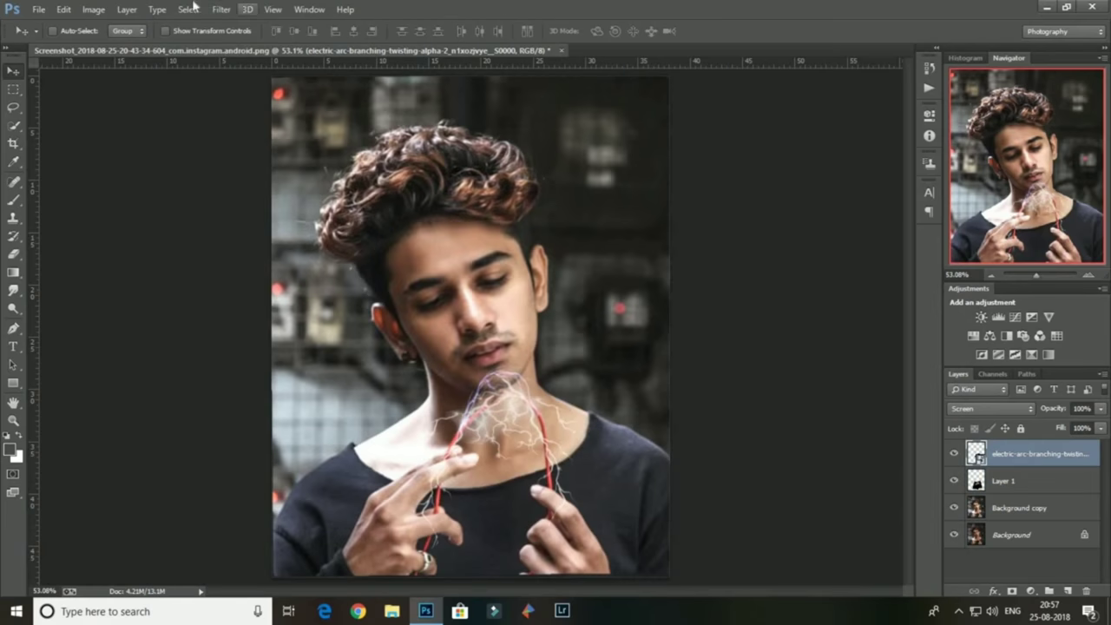
pyautogui.click(227, 9)
pyautogui.click(252, 89)
pyautogui.click(924, 426)
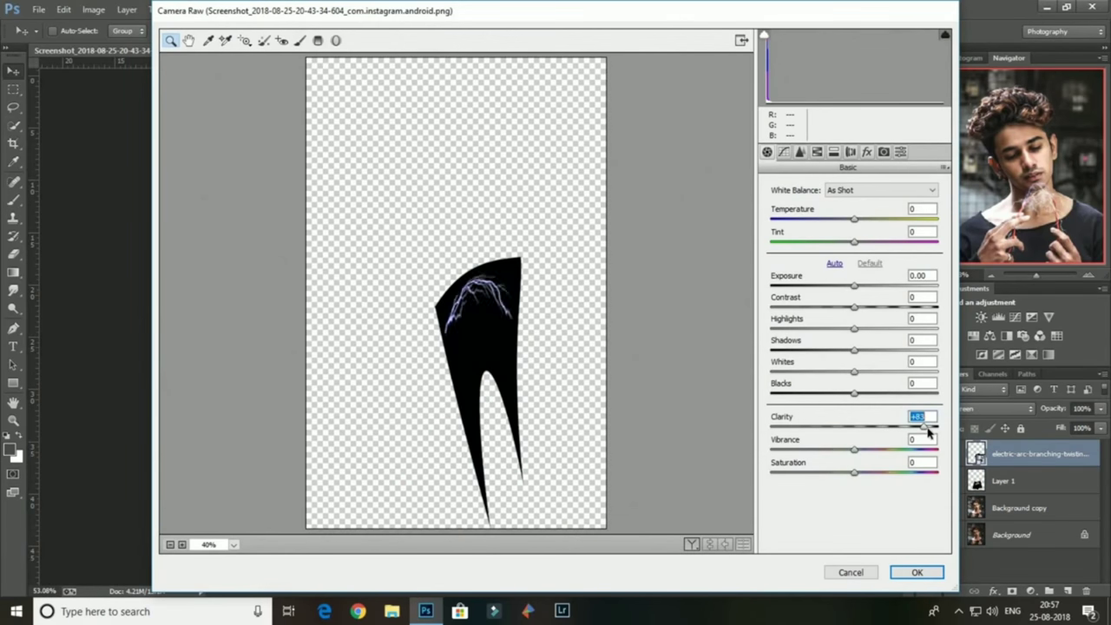
pyautogui.click(918, 573)
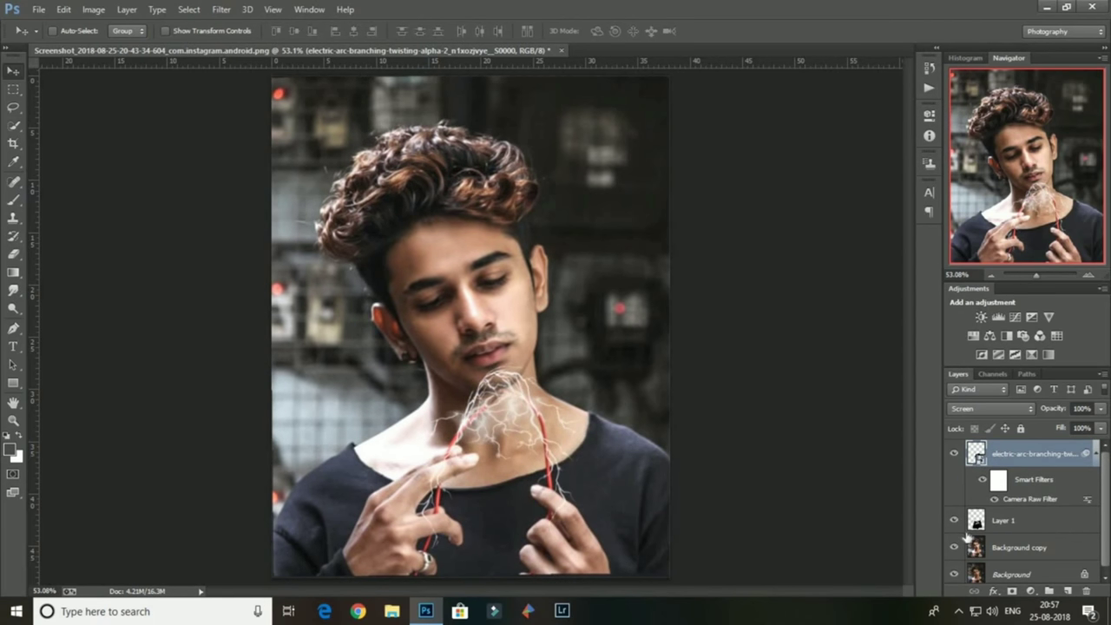
# Merge the lightning layer down into Layer 1 and select Background copy.
pyautogui.scroll(-1, 964, 547)
pyautogui.rightClick(1046, 458)
pyautogui.click(877, 377)
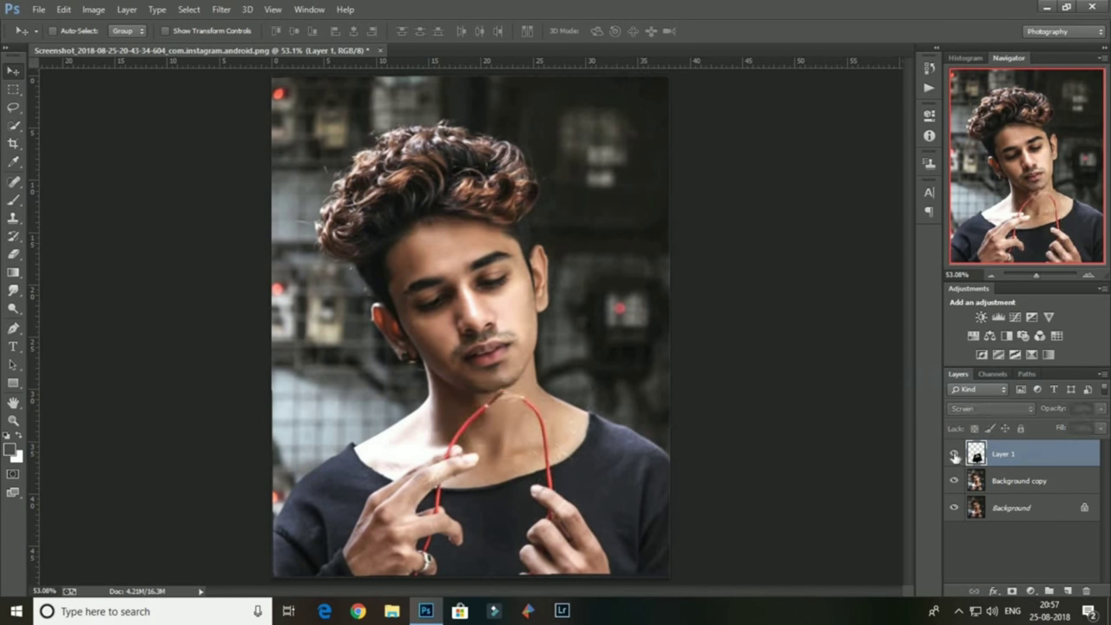
pyautogui.click(964, 482)
# Set the foreground colour to a pale blue-grey (#bccad3) and pick the brush.
pyautogui.click(8, 453)
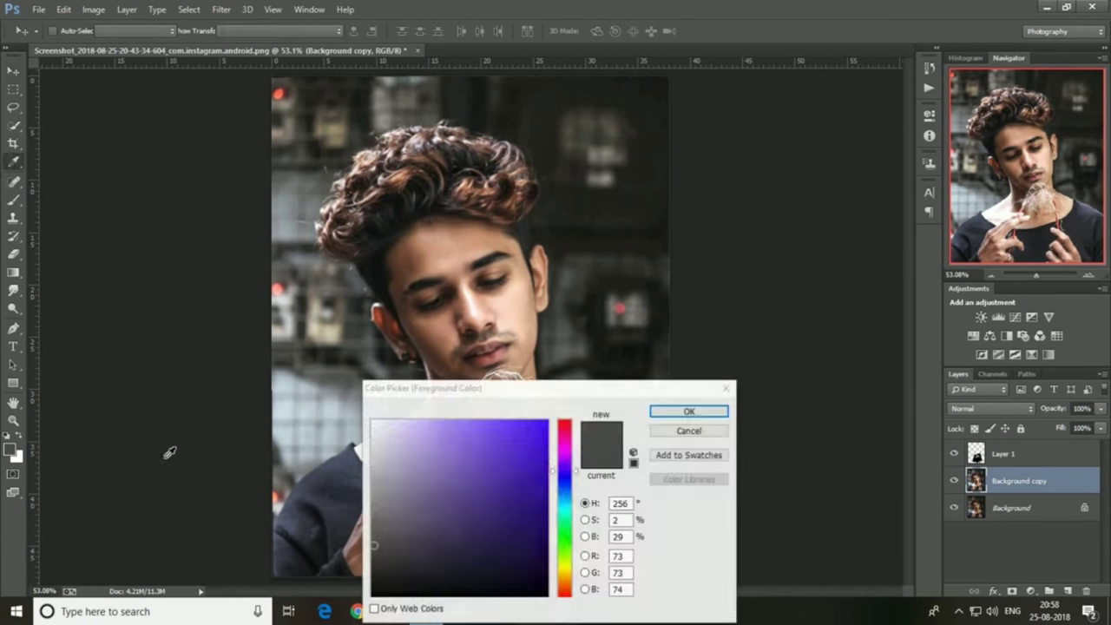
pyautogui.click(573, 508)
pyautogui.click(325, 431)
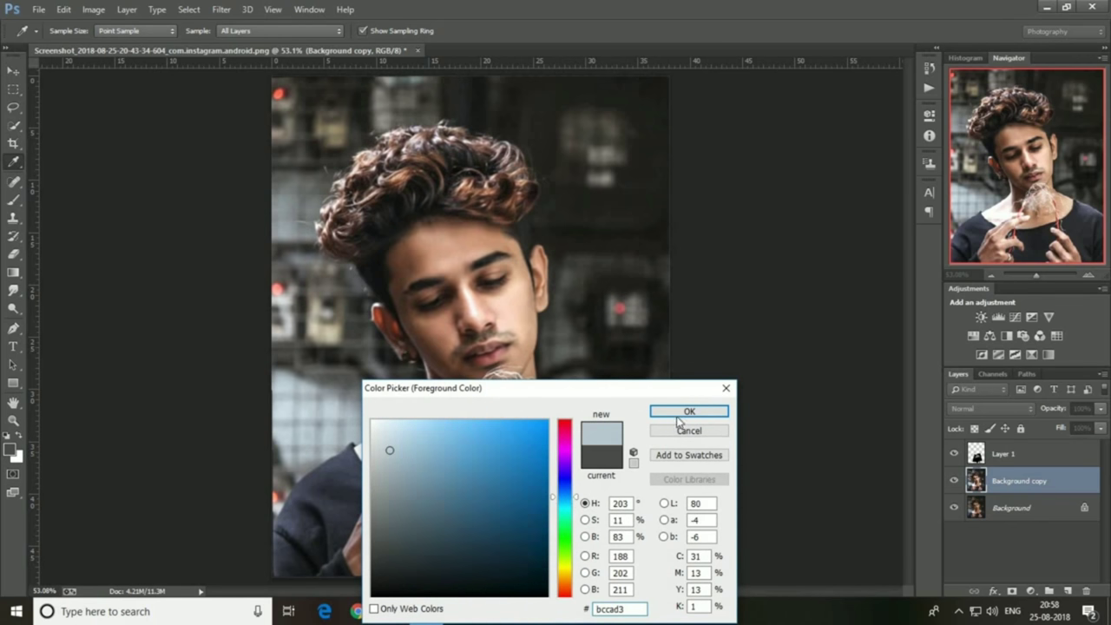
pyautogui.click(688, 411)
pyautogui.press('v')
pyautogui.press('b')
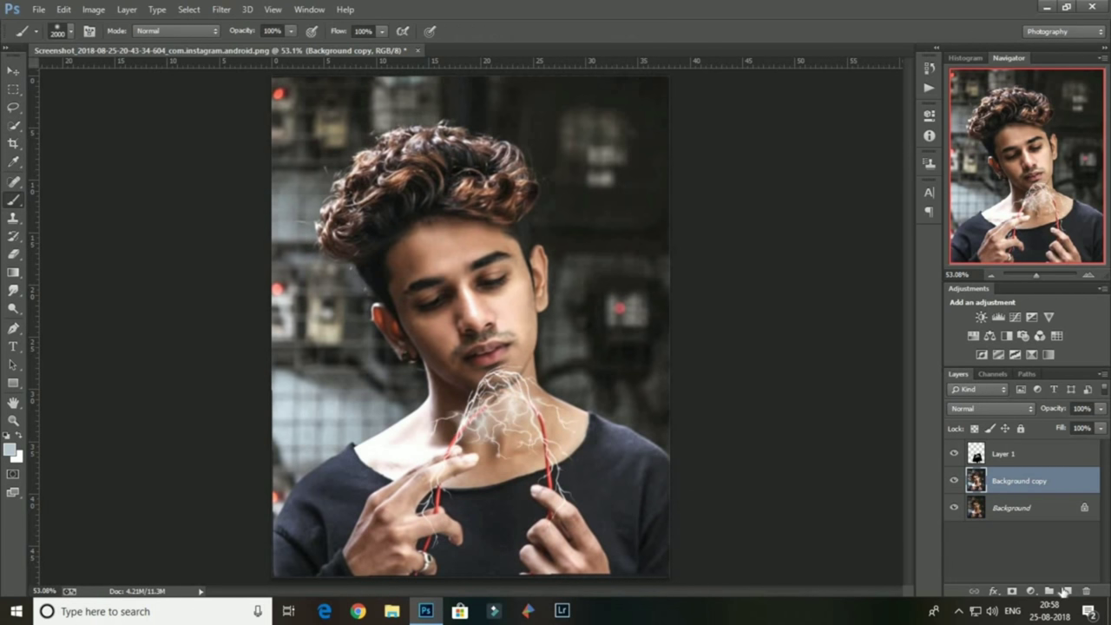
# On a new layer, paint a soft light glow over the face and neck.
pyautogui.hotkey('ctrl', 'shift', 'alt', 'n')
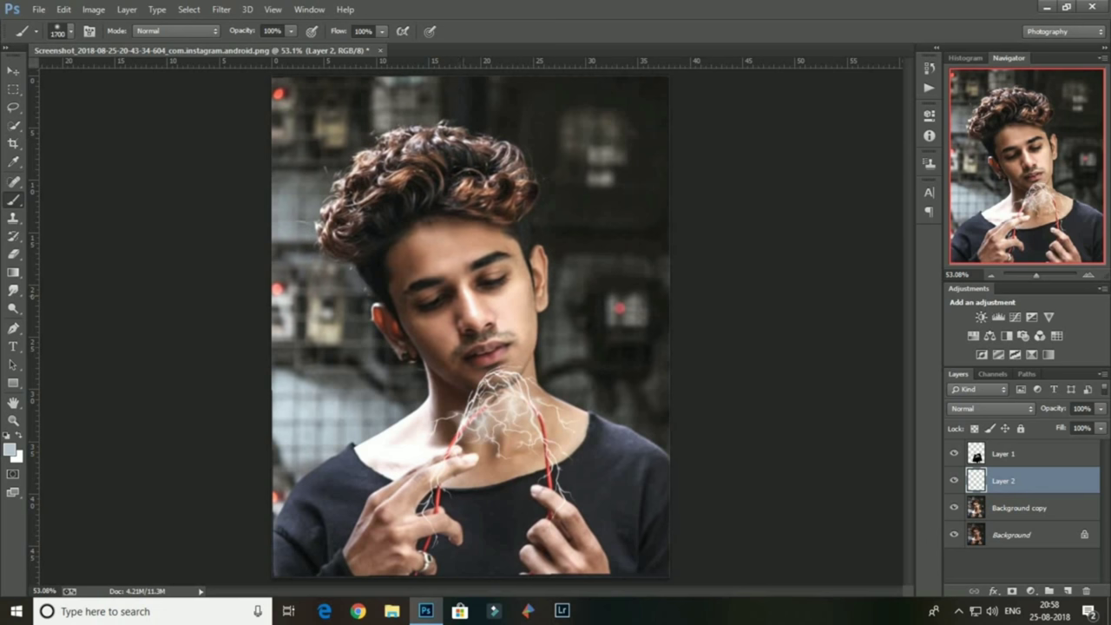
pyautogui.press('[')
pyautogui.press('[')
pyautogui.click(473, 308)
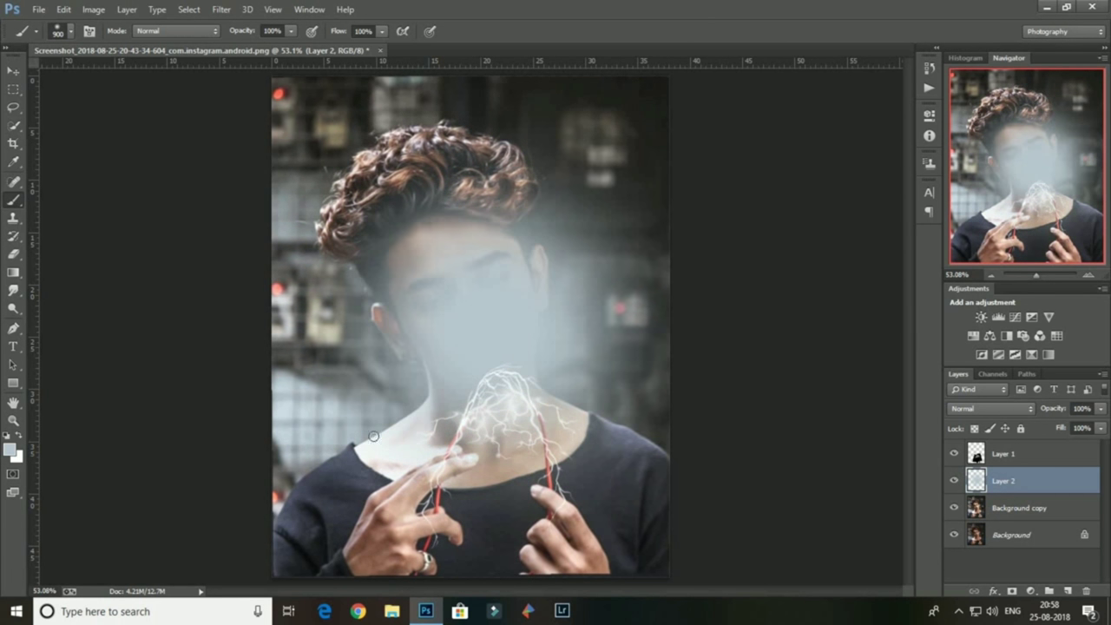
pyautogui.click(686, 412)
pyautogui.press('[')
pyautogui.press('[')
pyautogui.press('[')
pyautogui.press('[')
pyautogui.click(473, 347)
pyautogui.click(539, 348)
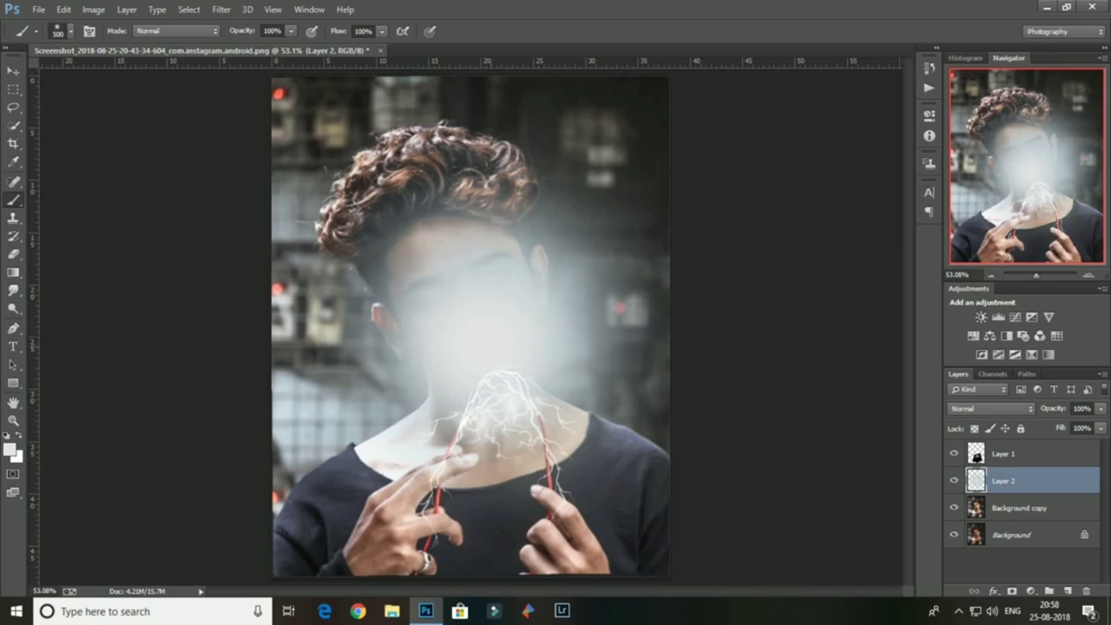
# Set the glow layer to Screen and scale it narrower and taller.
pyautogui.click(972, 409)
pyautogui.click(981, 151)
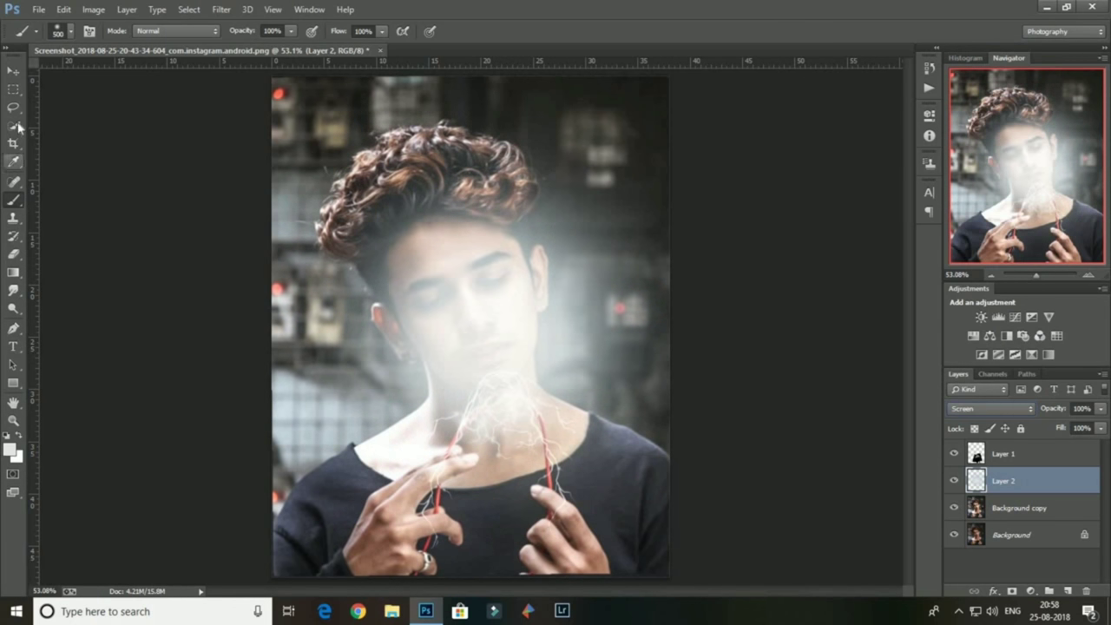
pyautogui.click(13, 71)
pyautogui.hotkey('ctrl', 't')
pyautogui.moveTo(669, 577)
pyautogui.mouseDown()
pyautogui.moveTo(560, 497)
pyautogui.moveTo(582, 528)
pyautogui.mouseUp()
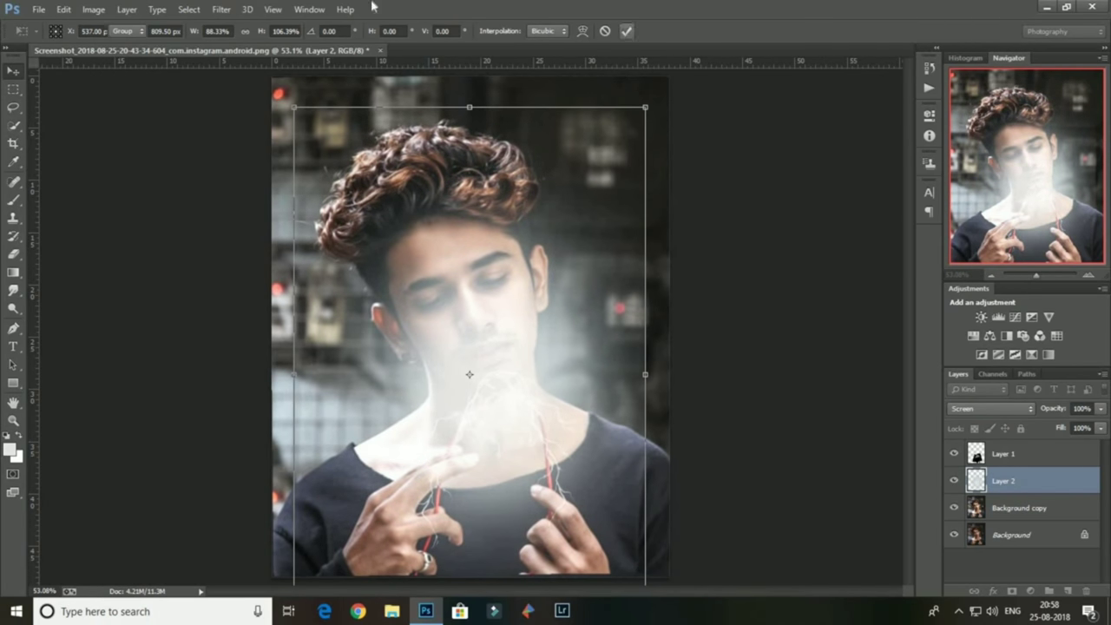
# Commit the glow's transform and apply a Gaussian Blur to Layer 2.
pyautogui.press('Return')
pyautogui.click(221, 10)
pyautogui.click(443, 260)
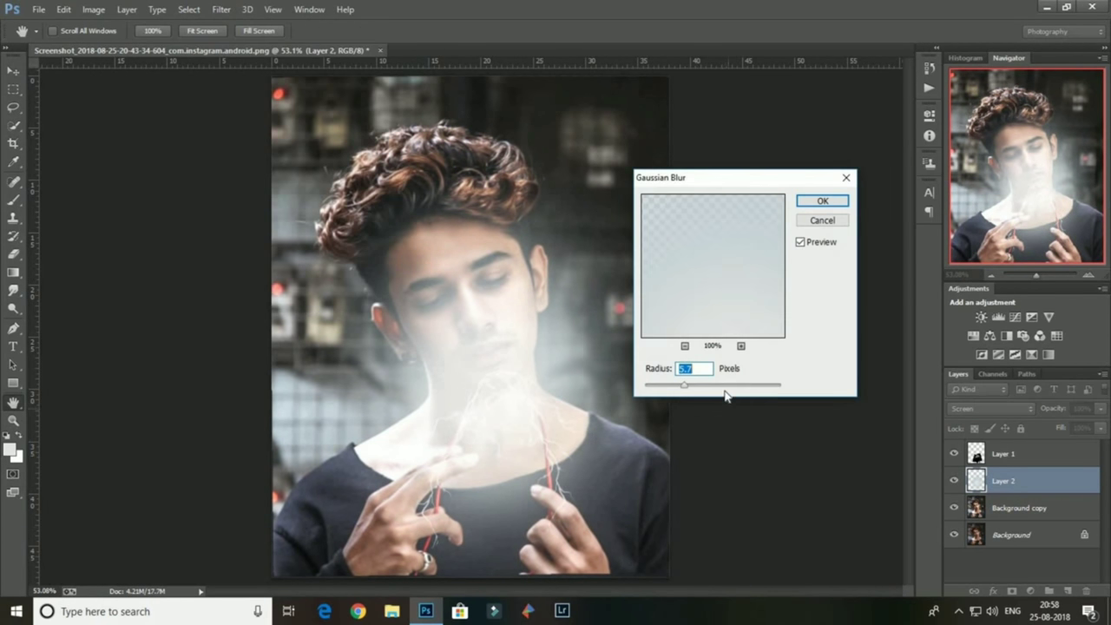
pyautogui.moveTo(754, 391); pyautogui.dragTo(757, 390)
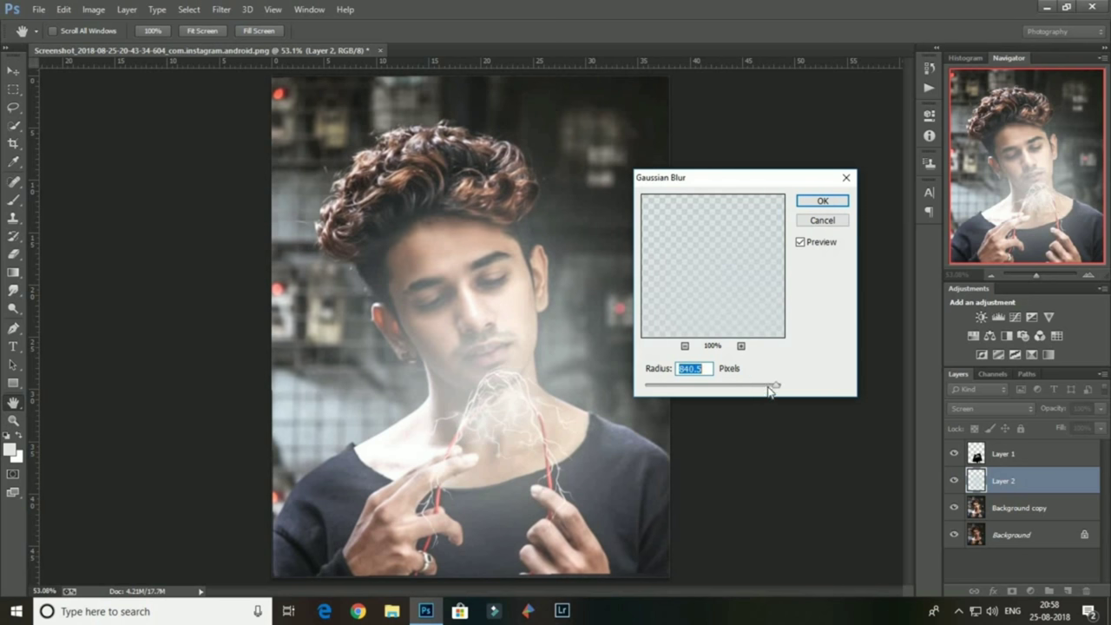
pyautogui.click(822, 201)
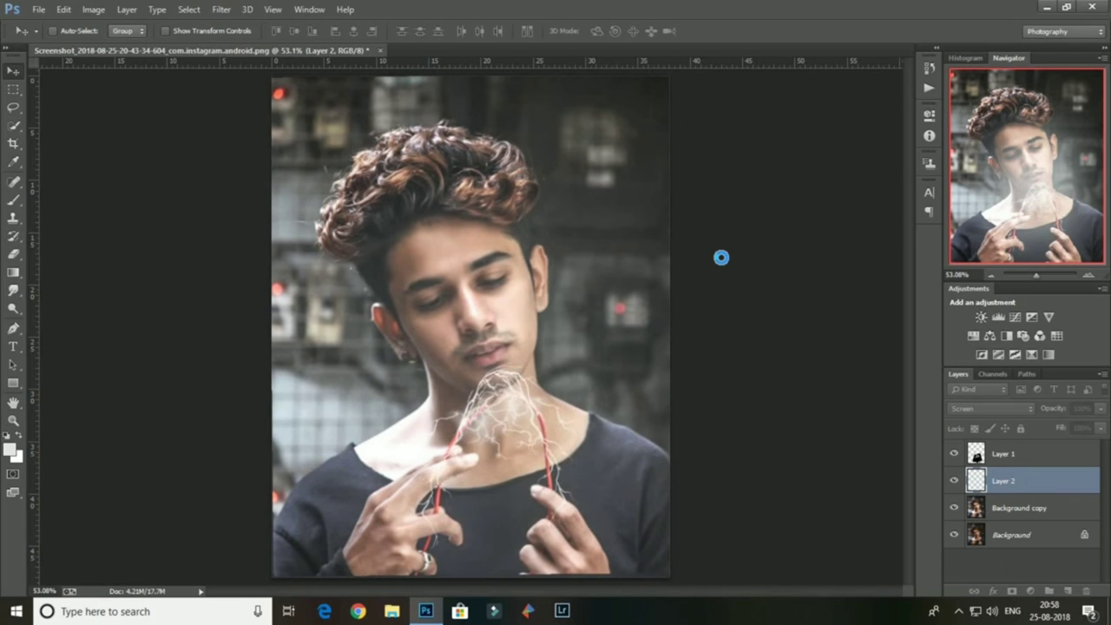
pyautogui.click(954, 481)
pyautogui.click(955, 480)
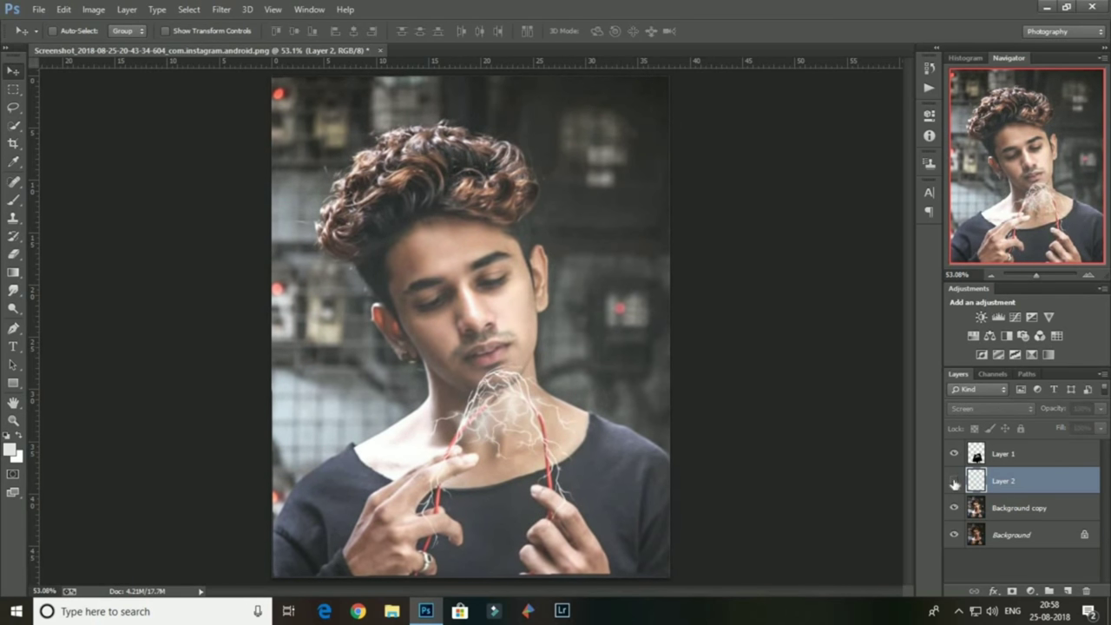
pyautogui.click(954, 480)
pyautogui.click(954, 480)
# Reapply Gaussian Blur with a smaller radius and lower the glow's opacity to 47%.
pyautogui.click(221, 10)
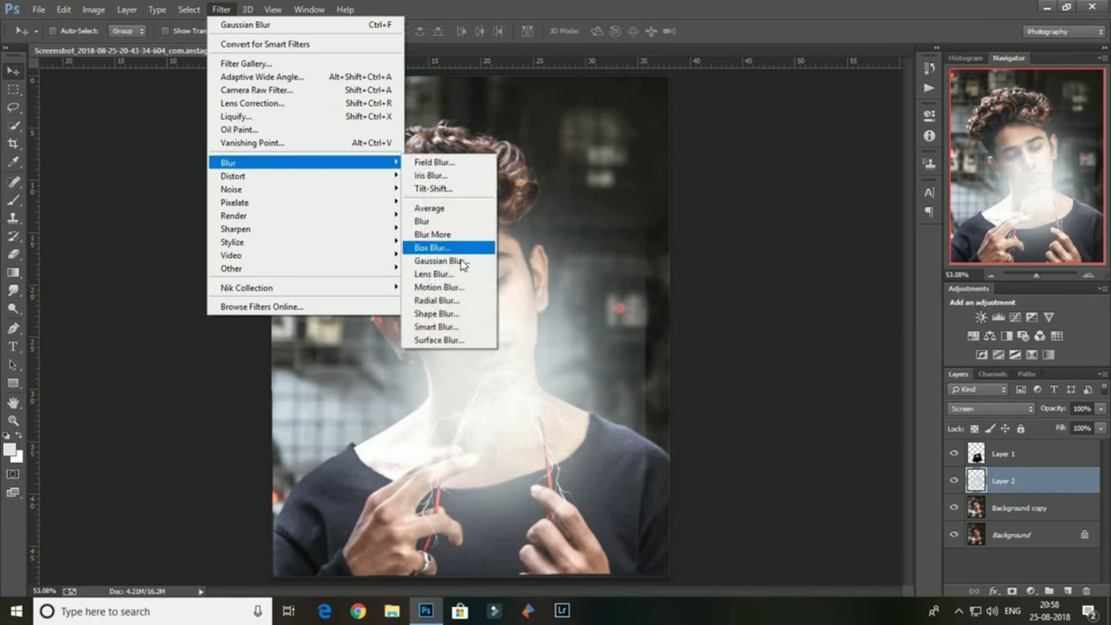
pyautogui.click(447, 261)
pyautogui.moveTo(755, 383); pyautogui.dragTo(740, 384)
pyautogui.click(822, 201)
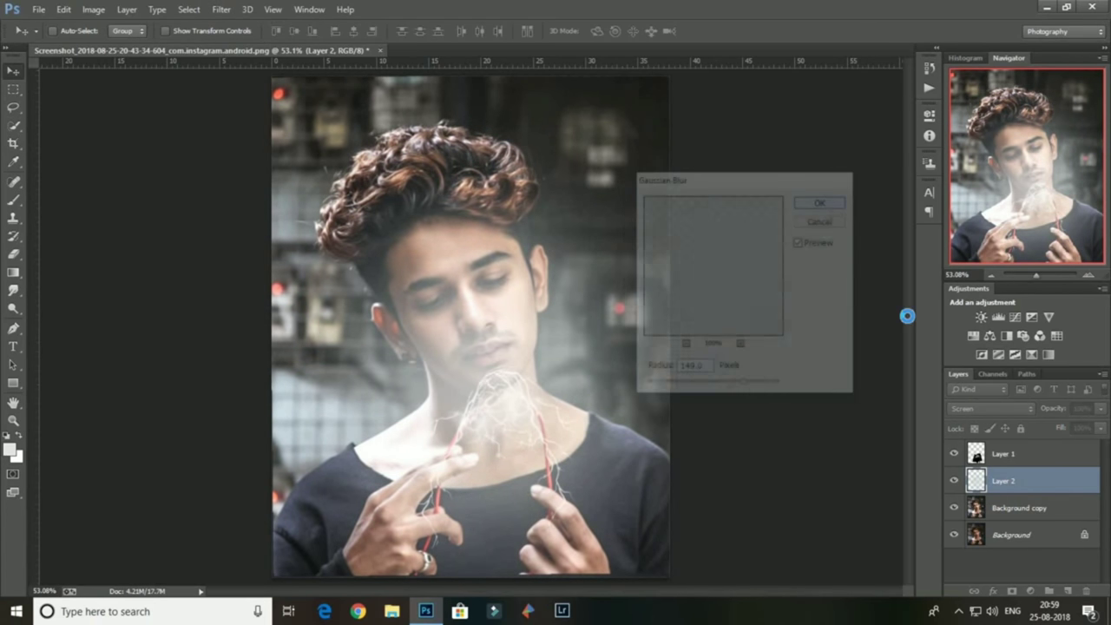
pyautogui.click(1101, 408)
pyautogui.moveTo(1092, 424); pyautogui.dragTo(1064, 424)
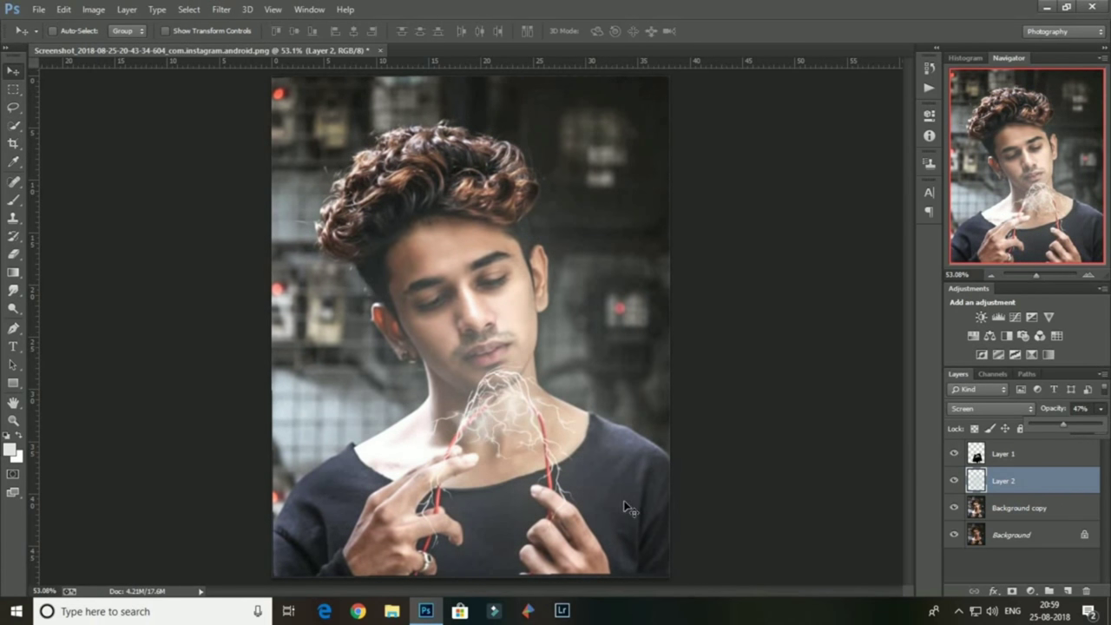
# Scale the glow down over the chin and raise its opacity to about 53%.
pyautogui.hotkey('ctrl', 't')
pyautogui.moveTo(668, 576); pyautogui.dragTo(496, 265)
pyautogui.moveTo(434, 174)
pyautogui.mouseDown()
pyautogui.moveTo(582, 502)
pyautogui.moveTo(646, 556)
pyautogui.mouseUp()
pyautogui.press('Return')
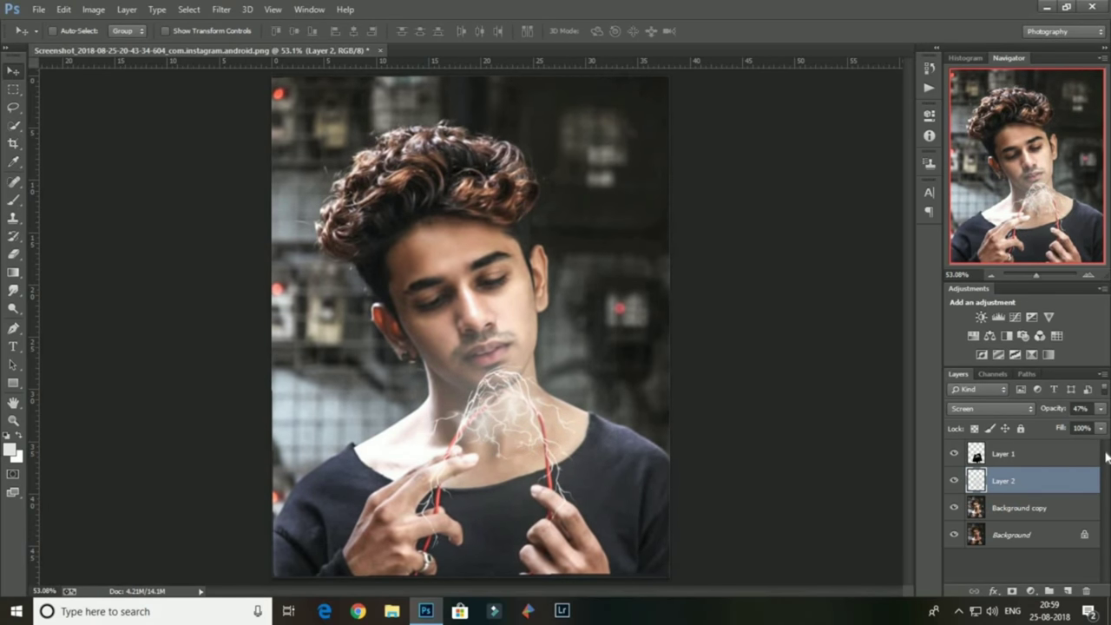
pyautogui.click(1101, 408)
pyautogui.moveTo(1066, 426); pyautogui.dragTo(1074, 428)
# Merge the glow and photo layers with Merge Visible, then duplicate the result as Layer 2 copy.
pyautogui.rightClick(1017, 488)
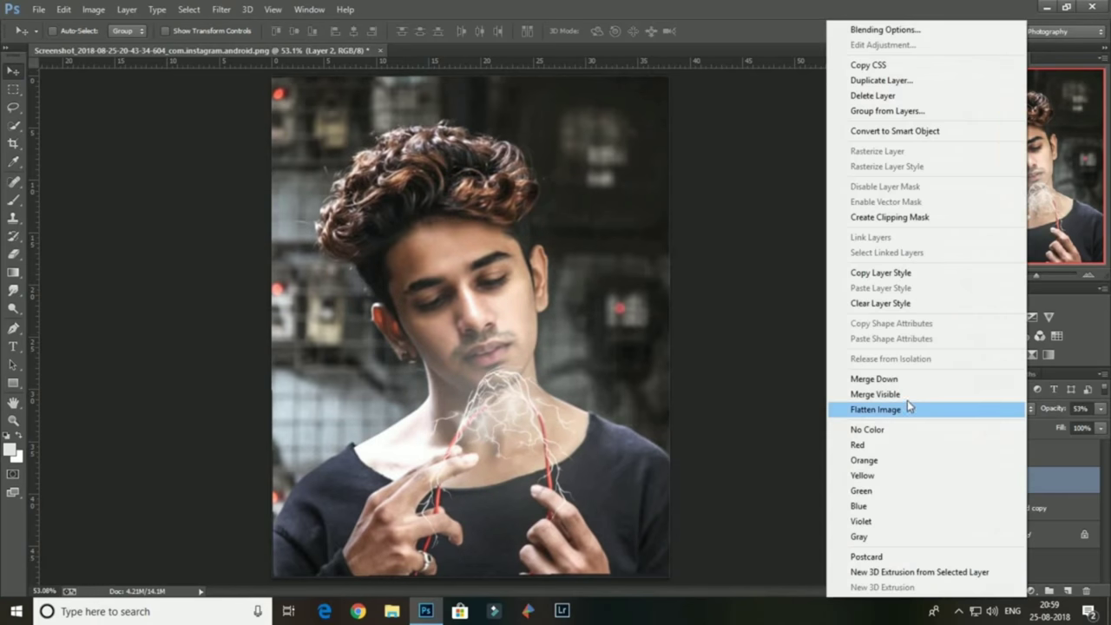
pyautogui.click(910, 404)
pyautogui.rightClick(970, 551)
pyautogui.click(970, 552)
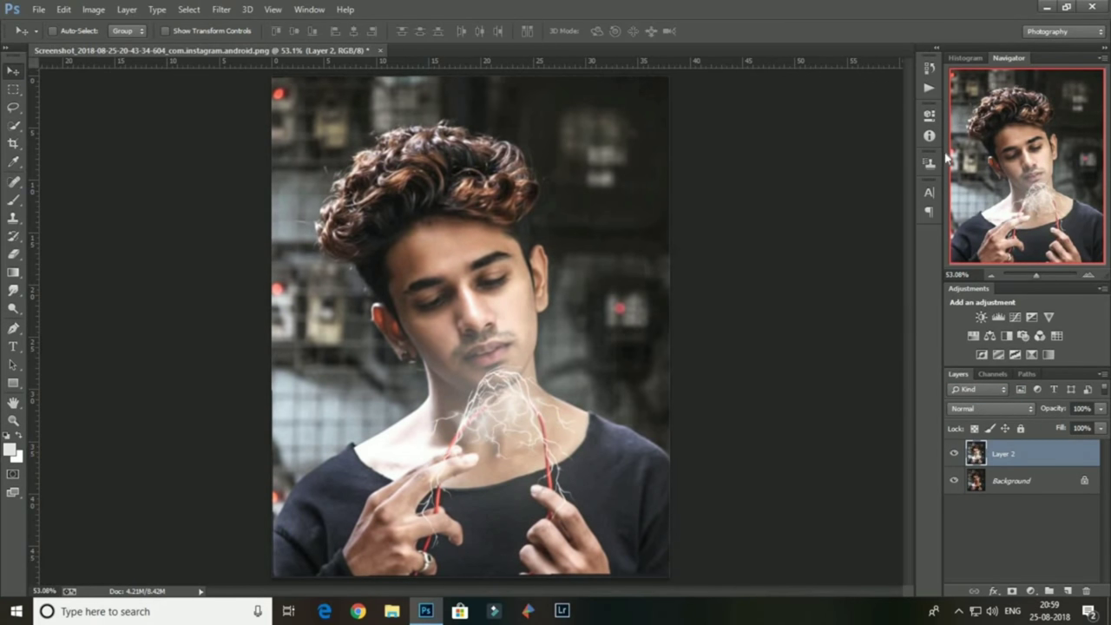
pyautogui.rightClick(1017, 454)
pyautogui.click(859, 79)
pyautogui.press('Return')
# In Camera Raw on the copy, nudge Clarity up and add a -17 less-round vignette.
pyautogui.click(221, 8)
pyautogui.click(294, 90)
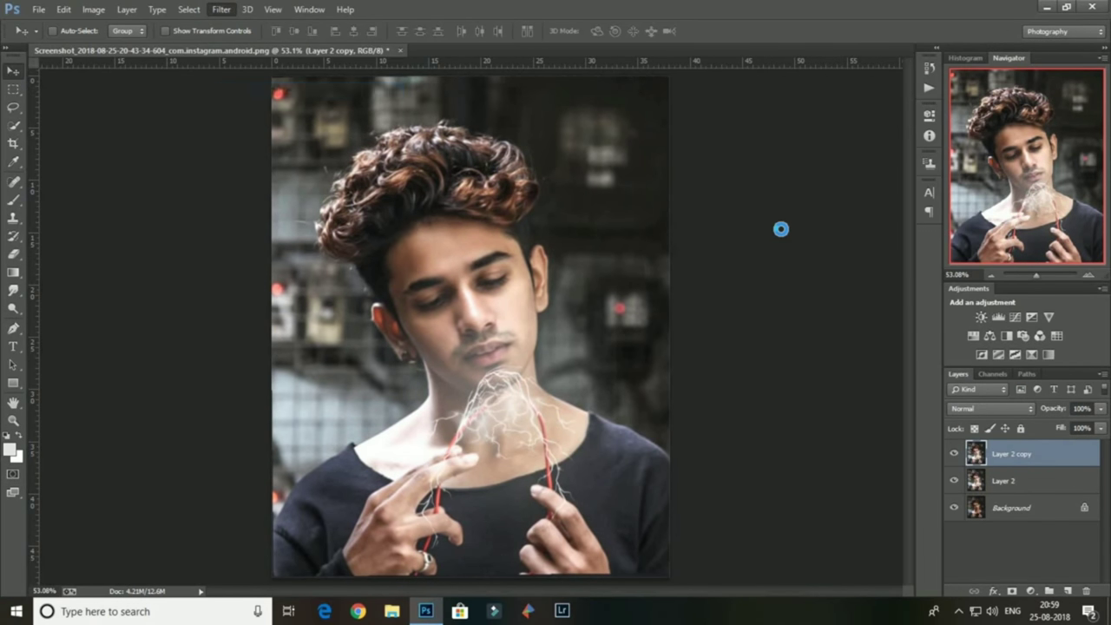
pyautogui.press('Up')
pyautogui.press('Up')
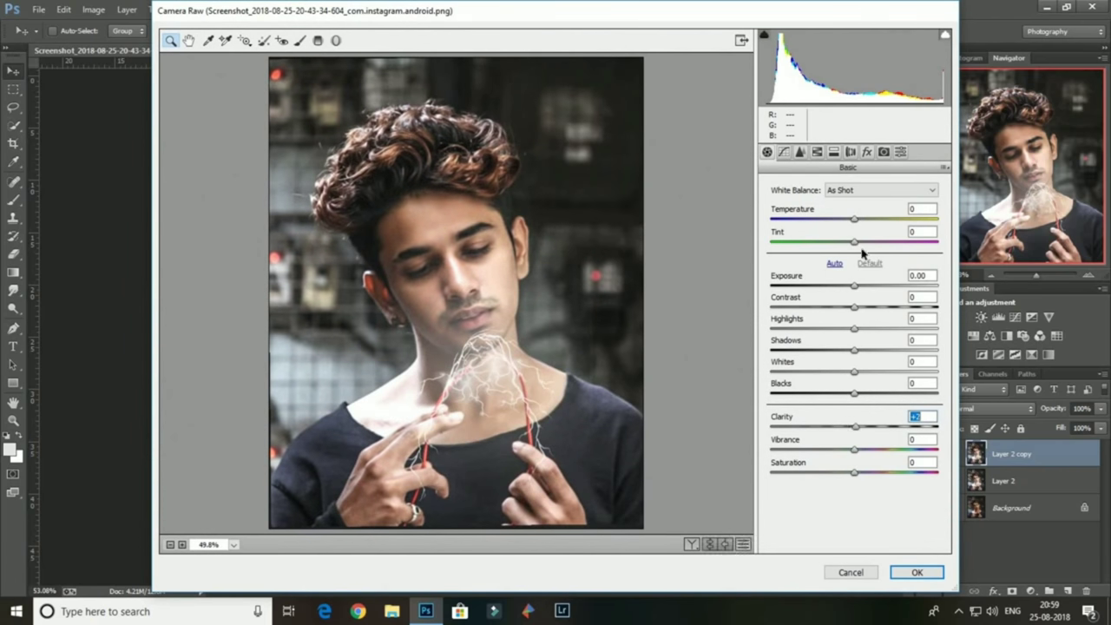
pyautogui.click(800, 152)
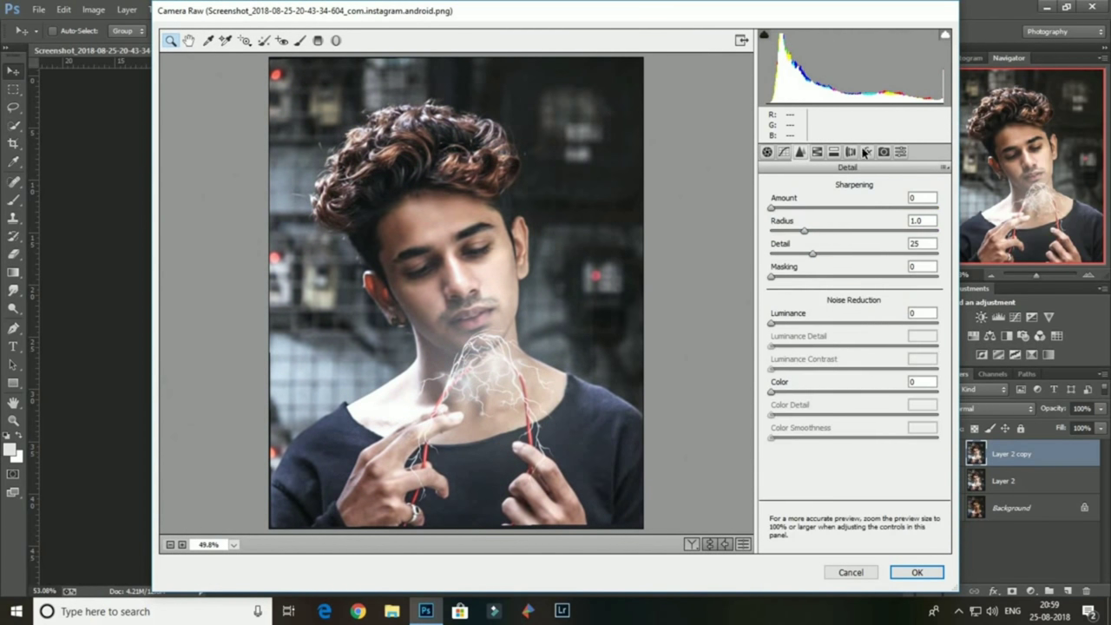
pyautogui.click(867, 152)
pyautogui.moveTo(855, 381); pyautogui.dragTo(840, 382)
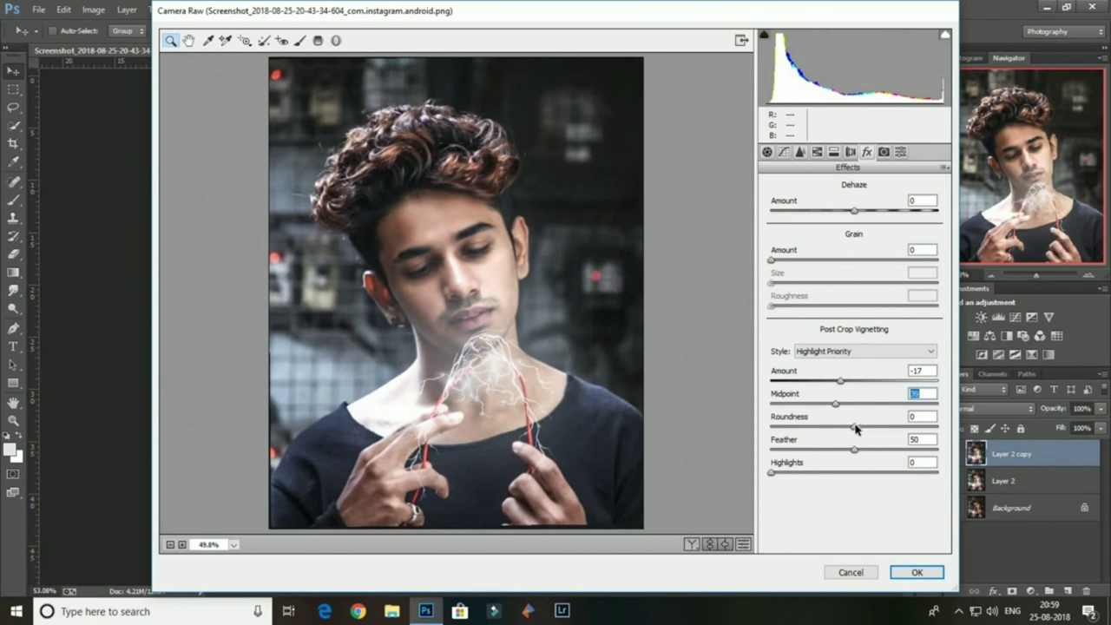
pyautogui.moveTo(856, 428)
pyautogui.mouseDown()
pyautogui.moveTo(839, 427)
pyautogui.moveTo(872, 430)
pyautogui.mouseUp()
# Set luminance noise reduction to 15, lift the tone curve's black point, and apply the grade.
pyautogui.click(767, 152)
pyautogui.click(800, 152)
pyautogui.moveTo(772, 323); pyautogui.dragTo(797, 326)
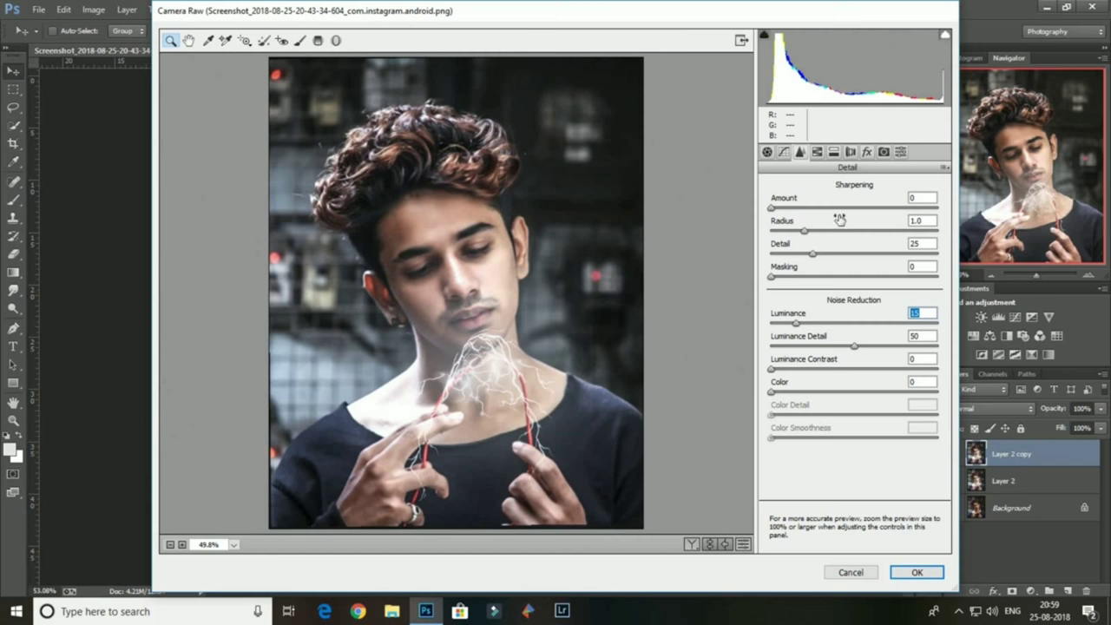
pyautogui.click(768, 151)
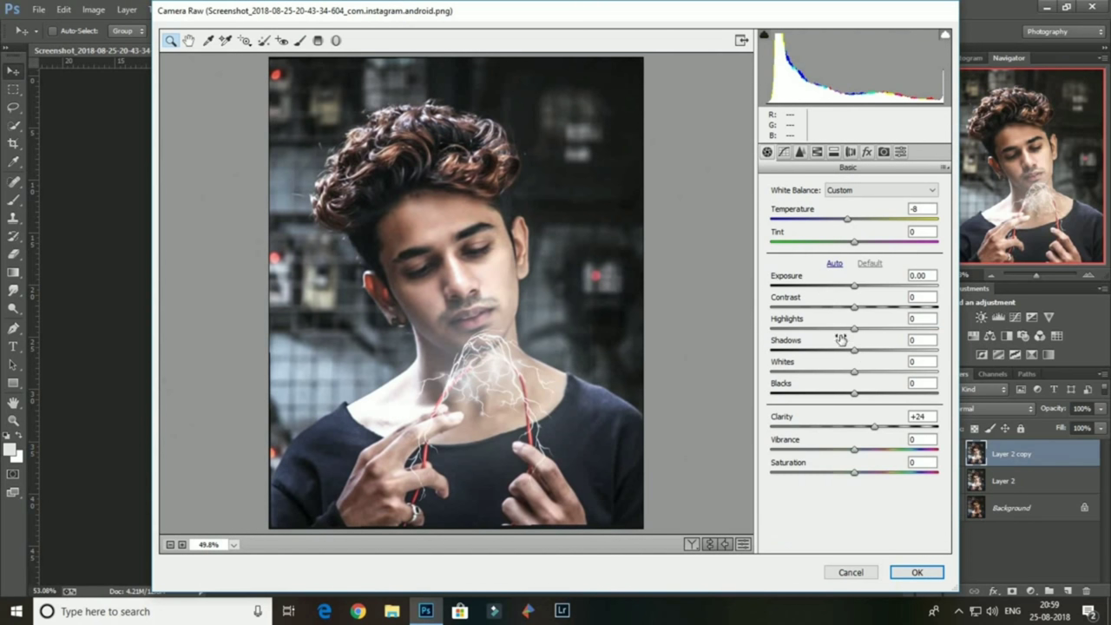
pyautogui.click(800, 151)
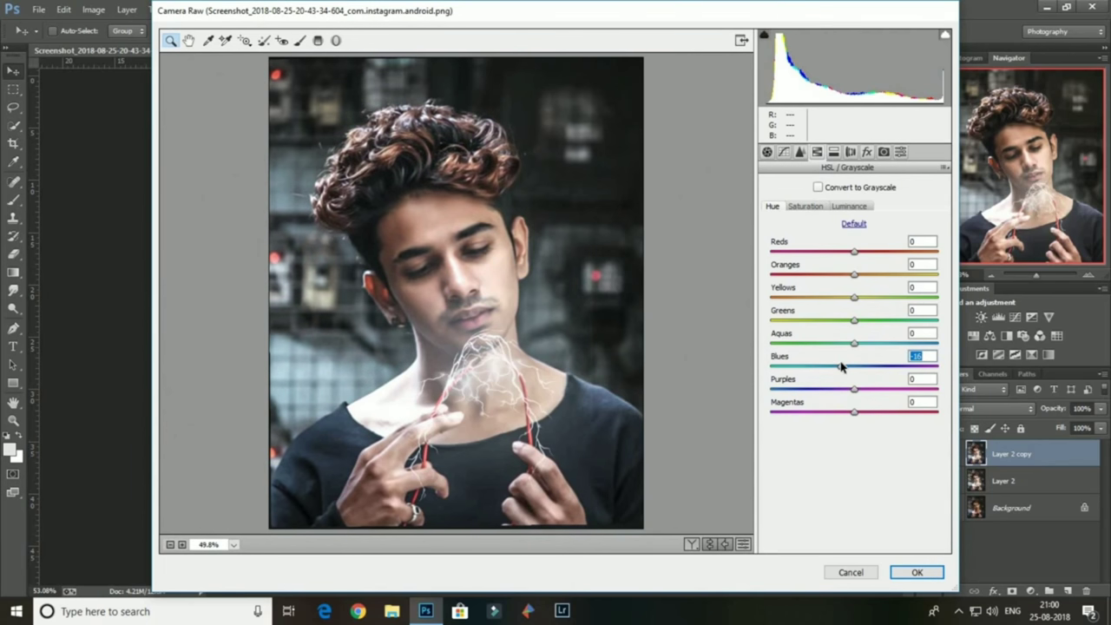
pyautogui.click(784, 152)
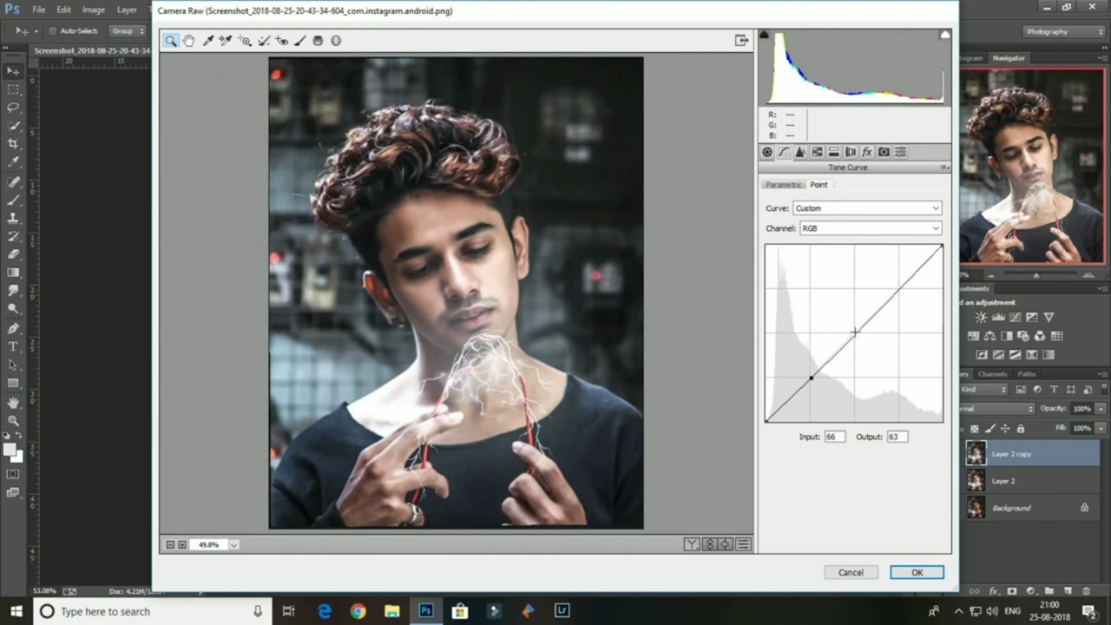
pyautogui.moveTo(767, 421); pyautogui.dragTo(765, 404)
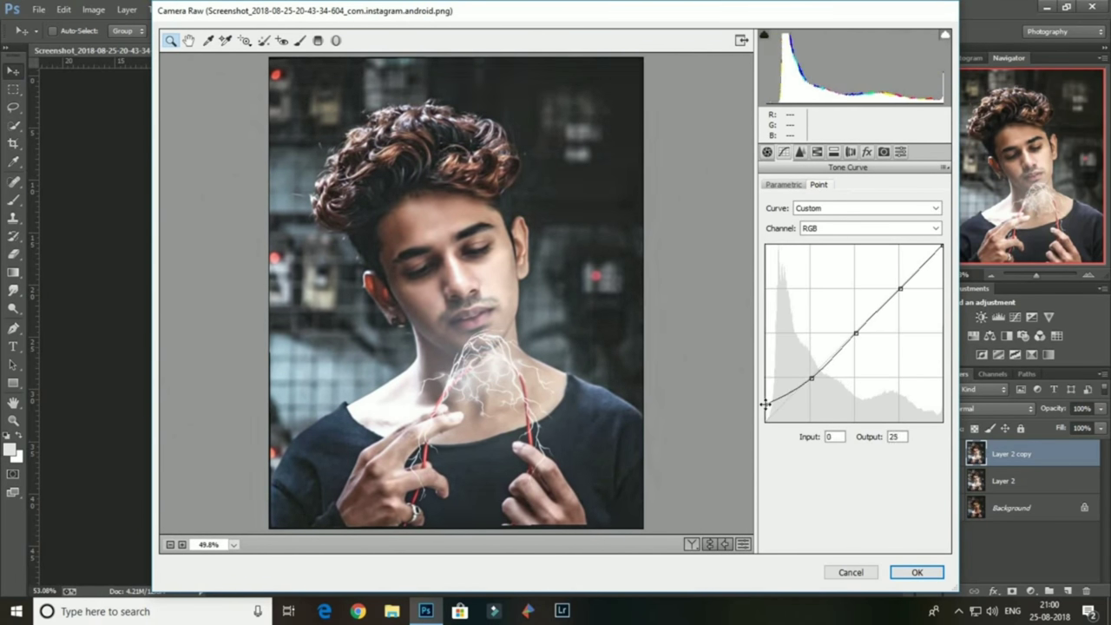
pyautogui.click(917, 573)
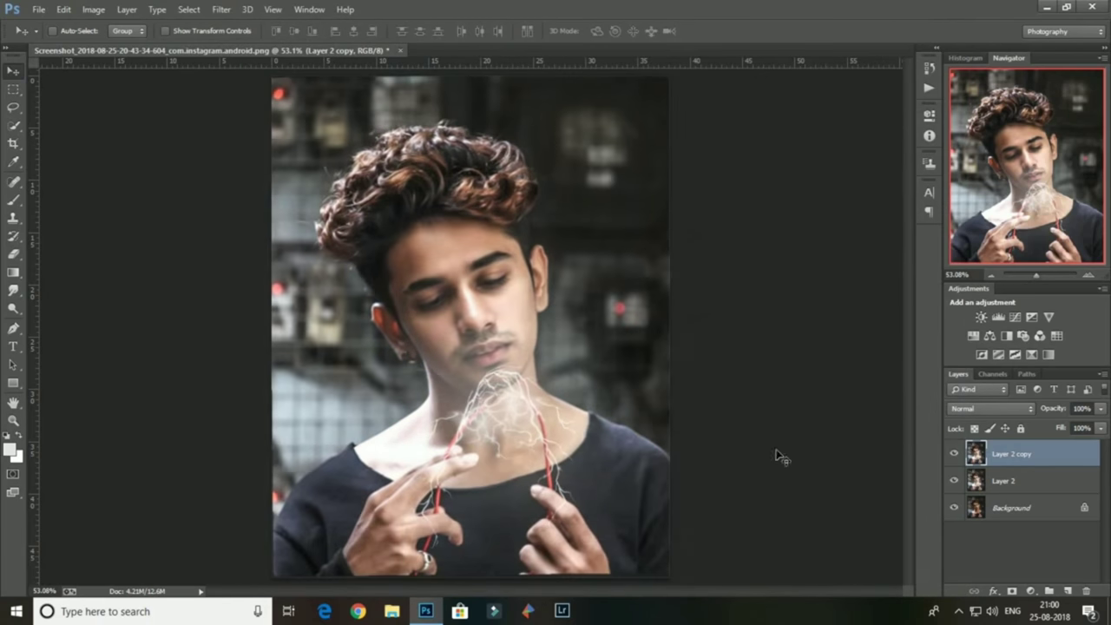
pyautogui.click(954, 453)
pyautogui.click(953, 453)
# Merge the graded copy into Layer 2 and place the ms logo, scaled into the top-right corner.
pyautogui.rightClick(995, 453)
pyautogui.click(902, 380)
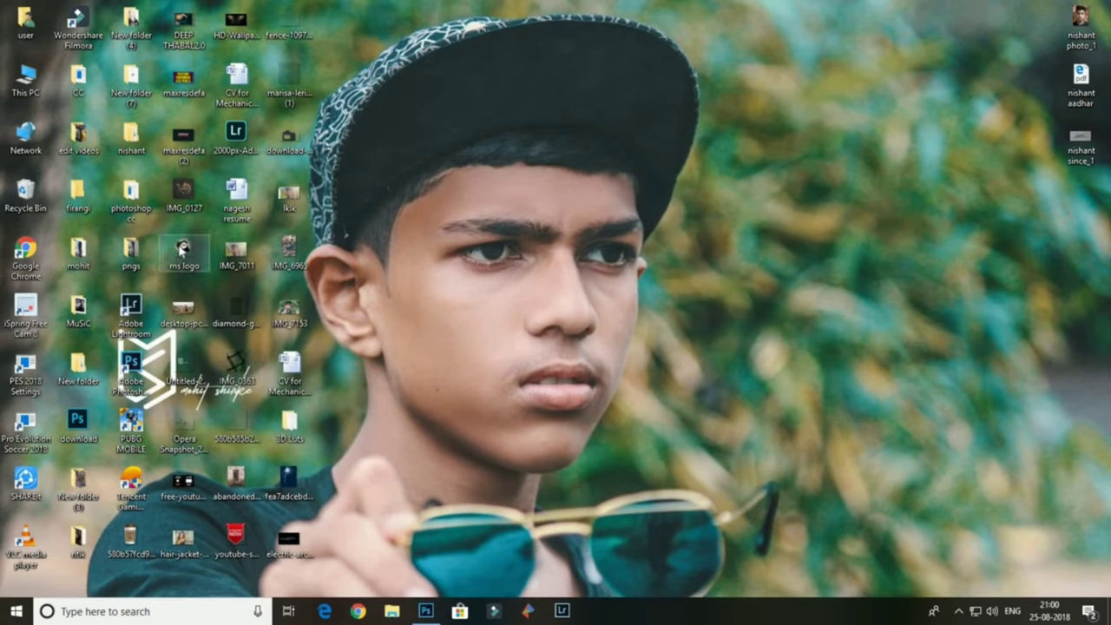
pyautogui.moveTo(183, 251); pyautogui.dragTo(563, 344)
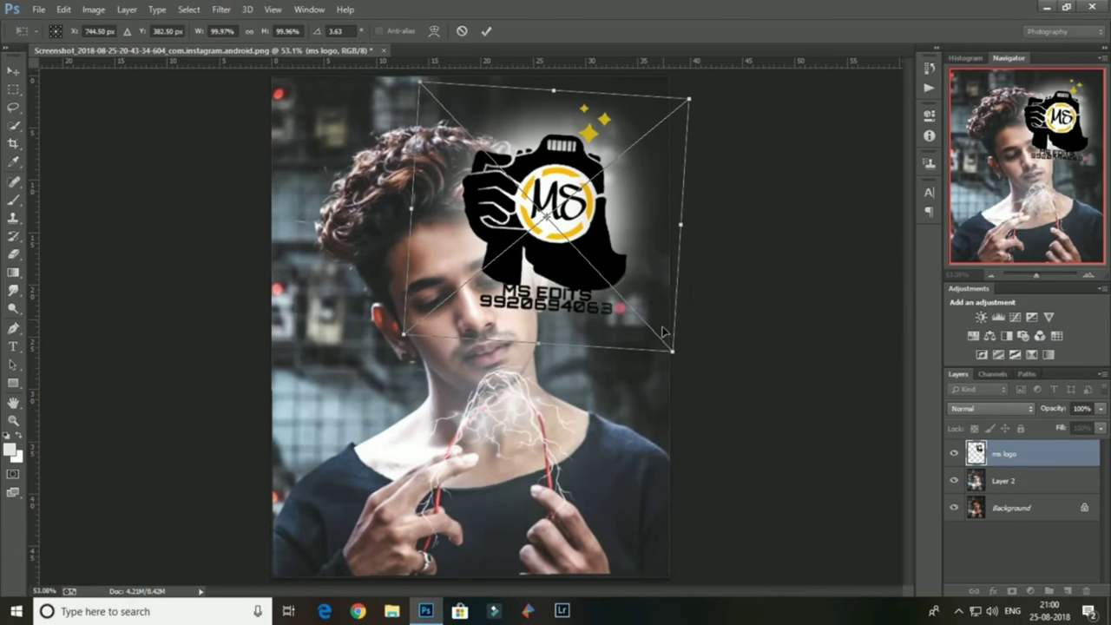
pyautogui.moveTo(684, 345)
pyautogui.mouseDown()
pyautogui.moveTo(552, 235)
pyautogui.moveTo(486, 158)
pyautogui.moveTo(640, 124)
pyautogui.mouseUp()
pyautogui.press('Return')
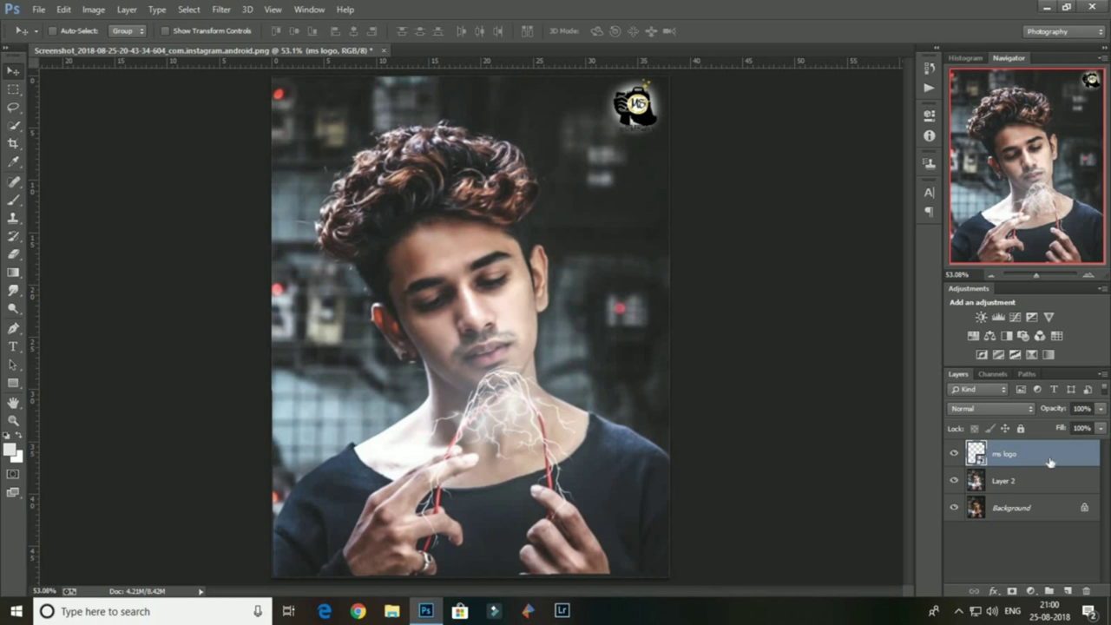
# Merge the logo down into Layer 2 and toggle the layer to check the result.
pyautogui.rightClick(1048, 453)
pyautogui.click(840, 379)
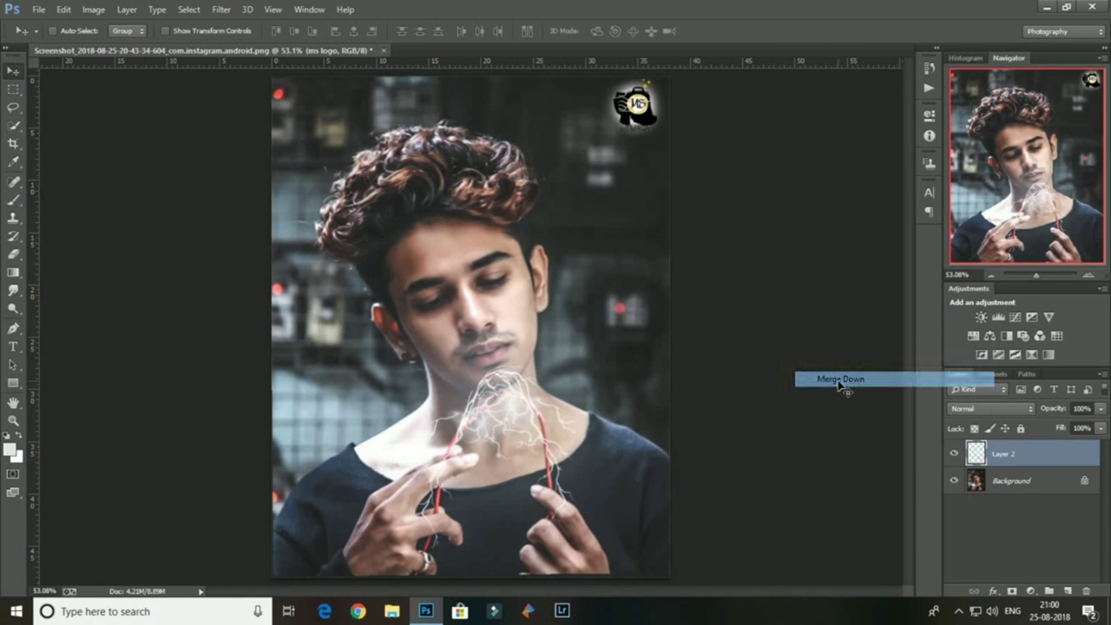
pyautogui.click(954, 453)
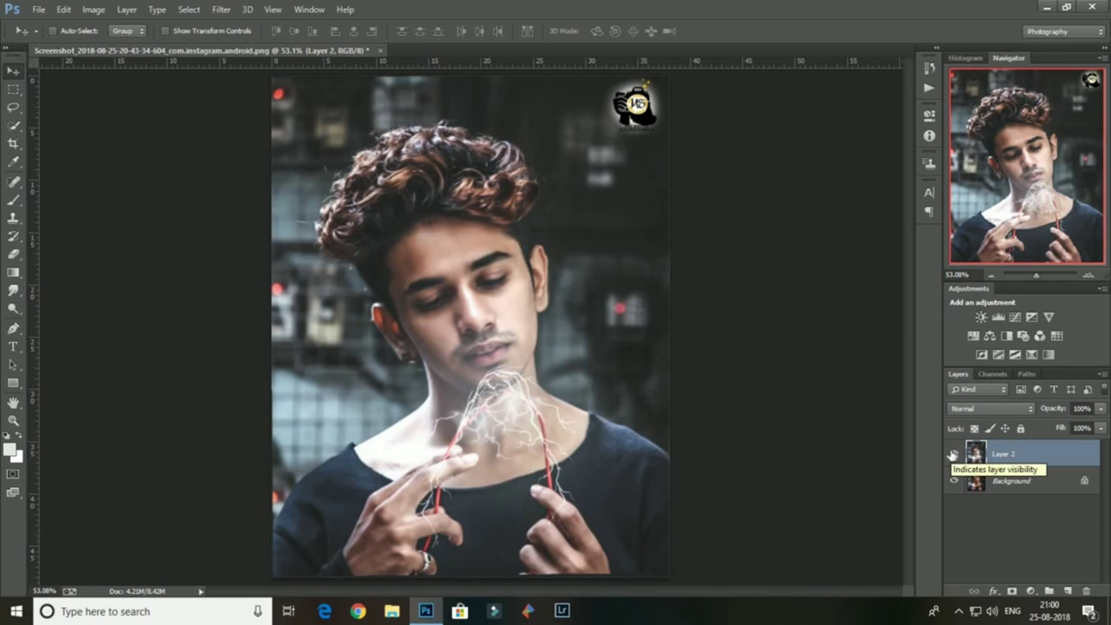